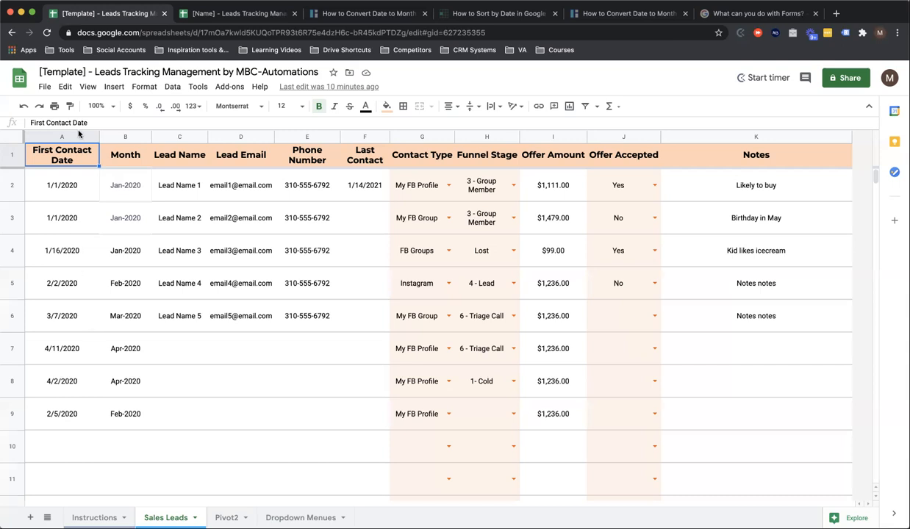
pyautogui.click(44, 87)
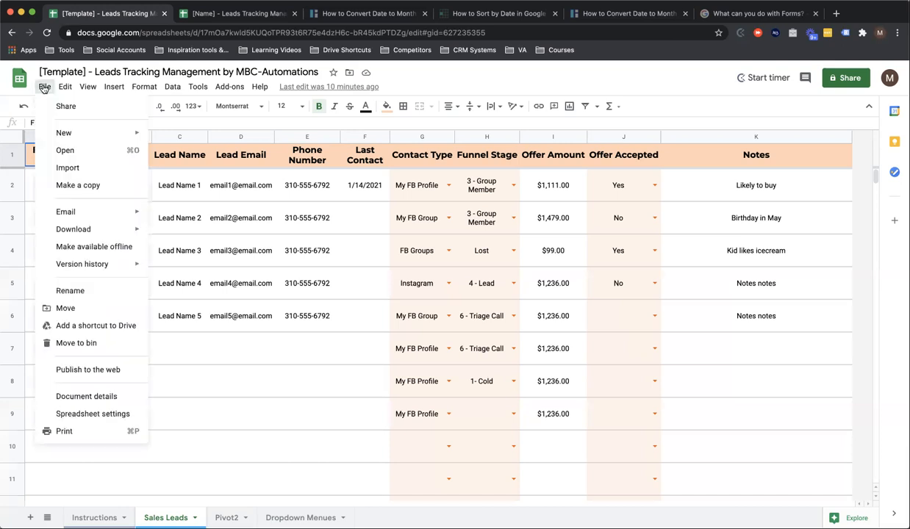
pyautogui.click(78, 185)
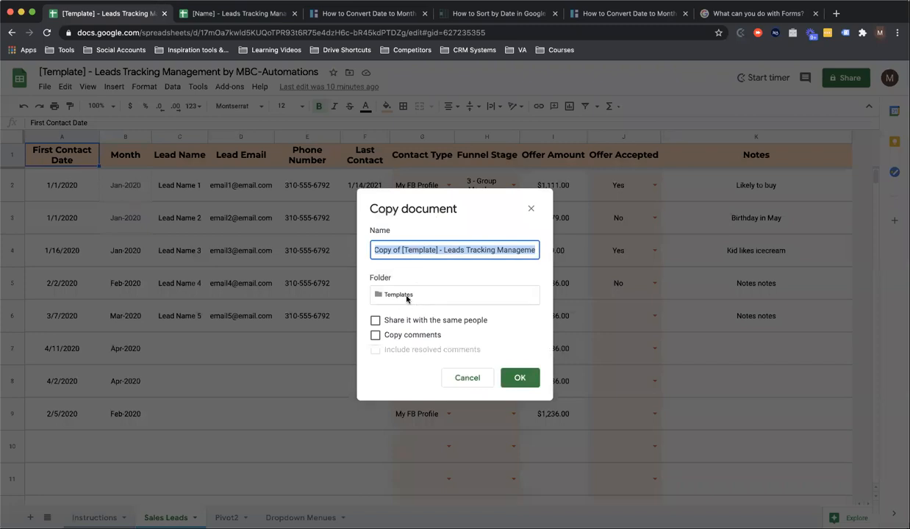
pyautogui.click(531, 208)
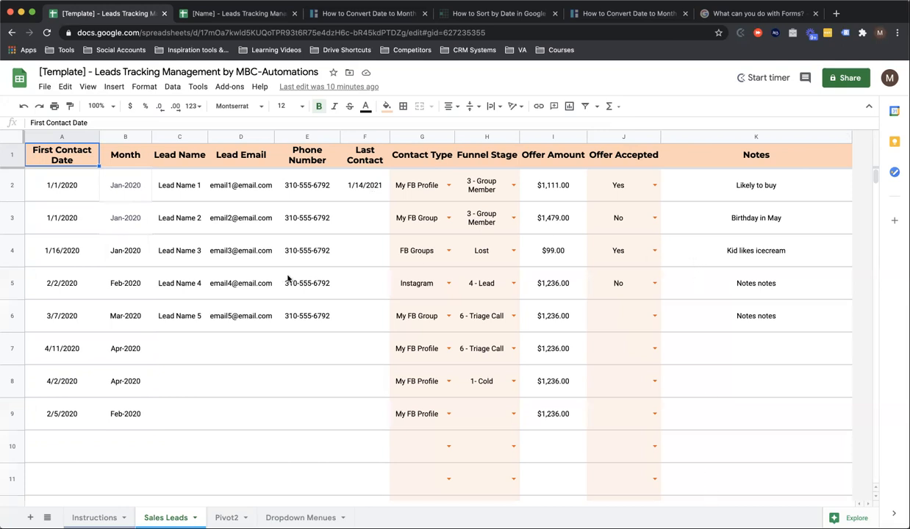
# View the date picker of the first contact date in row 2 without changing the date
pyautogui.click(52, 197)
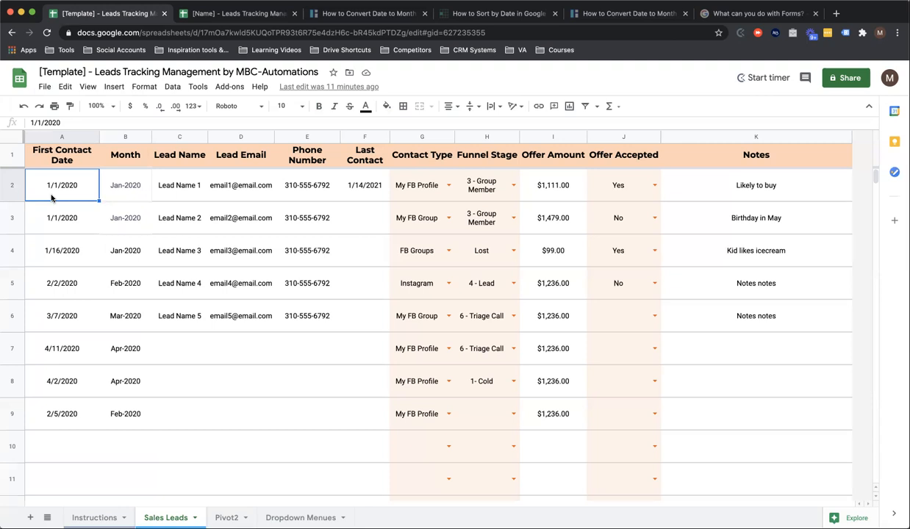
pyautogui.doubleClick(52, 197)
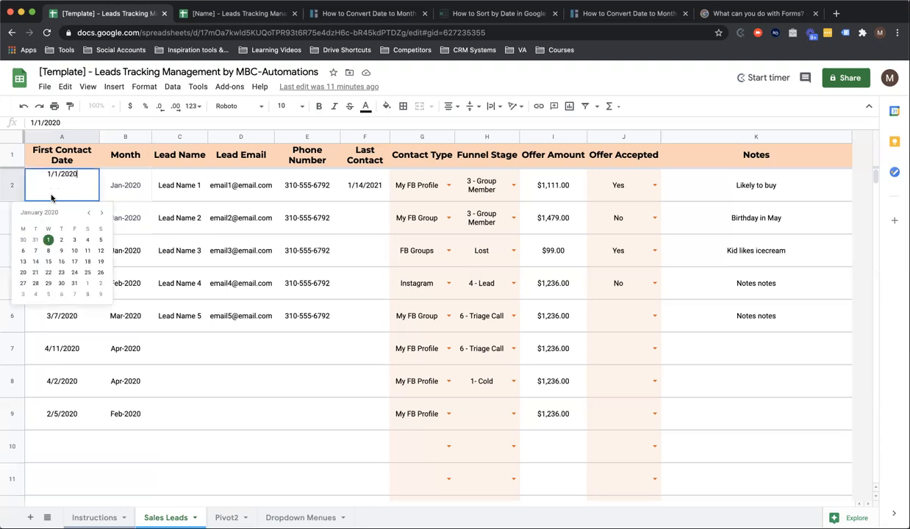
pyautogui.press('Escape')
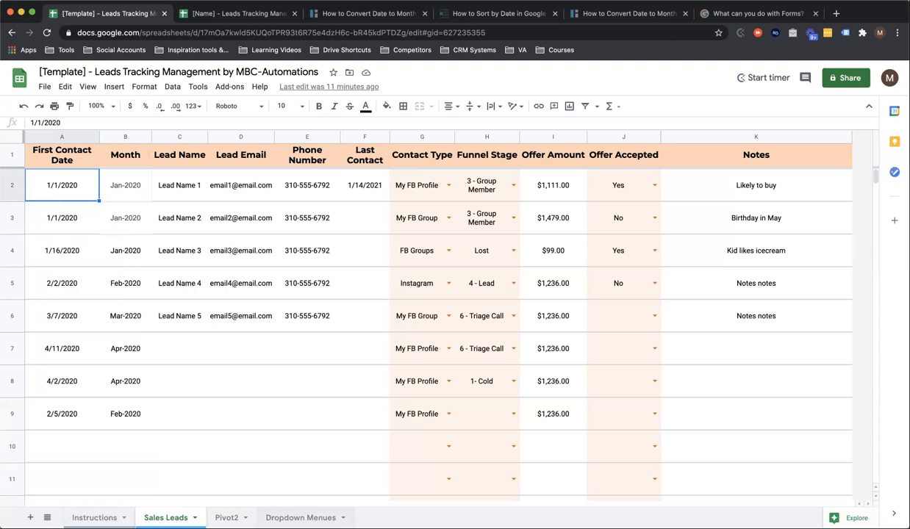
# Look over the Dropdown Menues and Instructions sheets, then return to the Sales Leads sheet
pyautogui.click(301, 518)
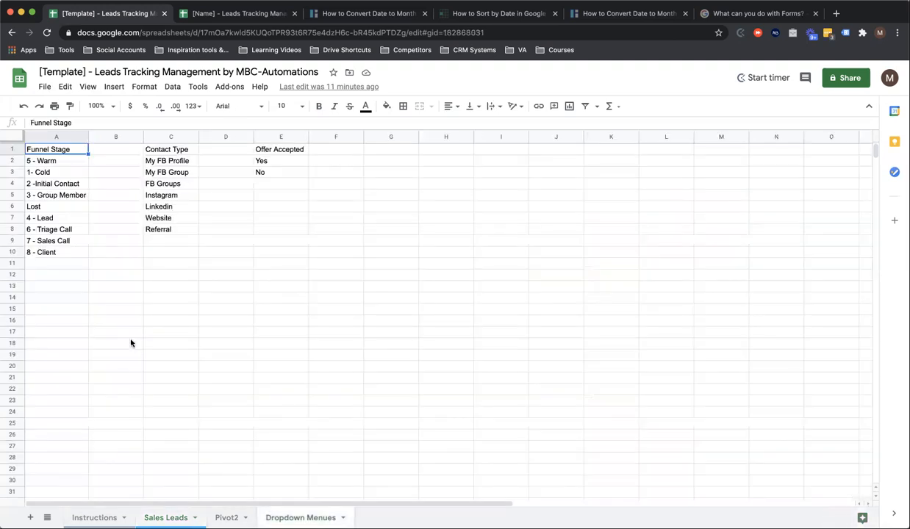
pyautogui.click(62, 161)
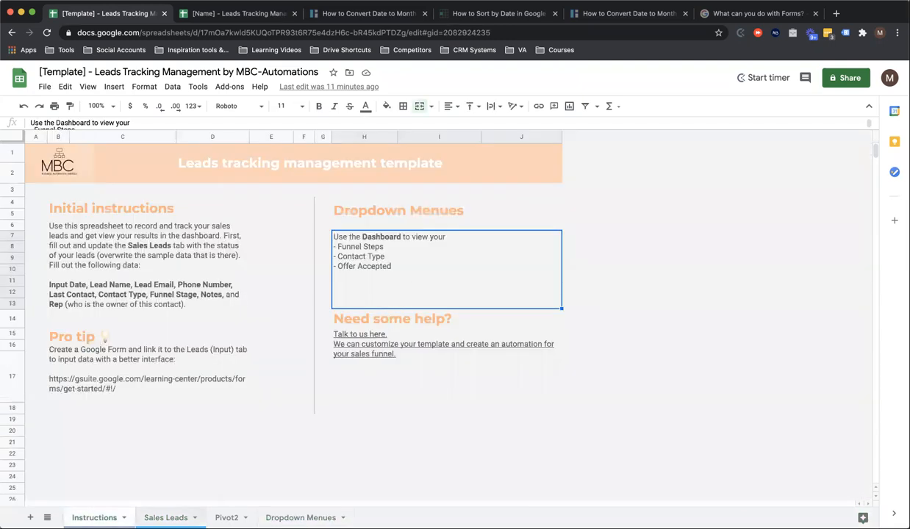
pyautogui.click(167, 517)
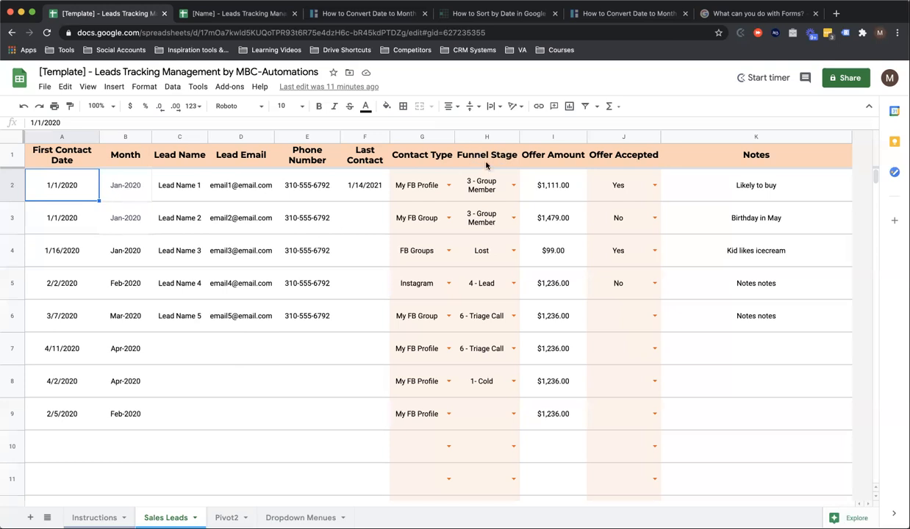
# View the Funnel Stage and Contact Type dropdown choices for the first lead, then check the Offer Accepted column
pyautogui.click(503, 192)
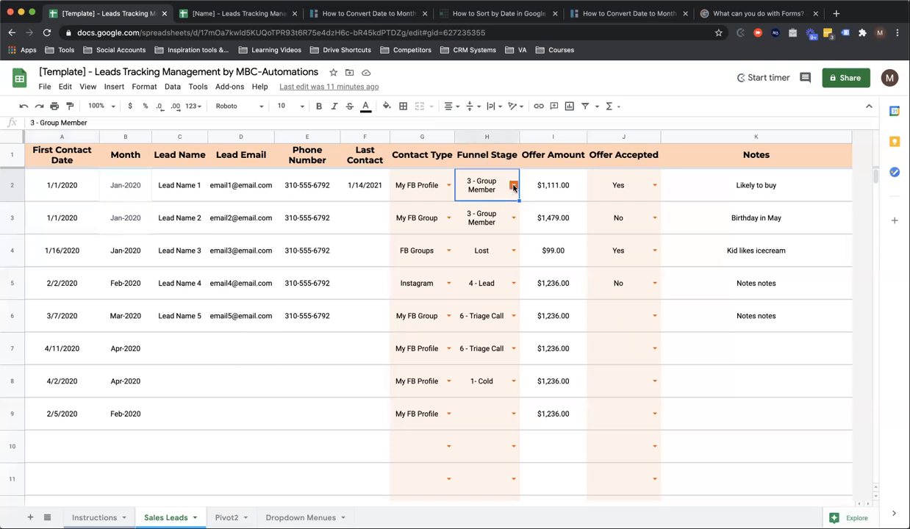
pyautogui.doubleClick(498, 184)
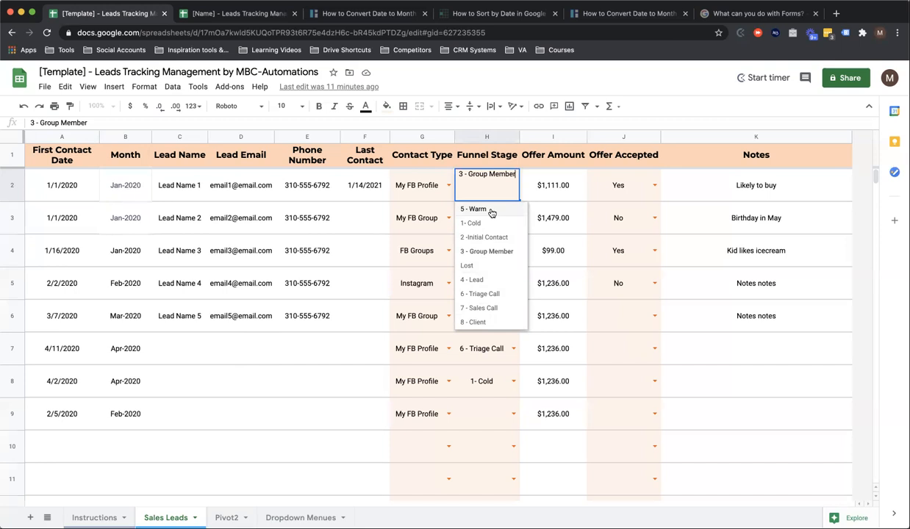
pyautogui.click(417, 180)
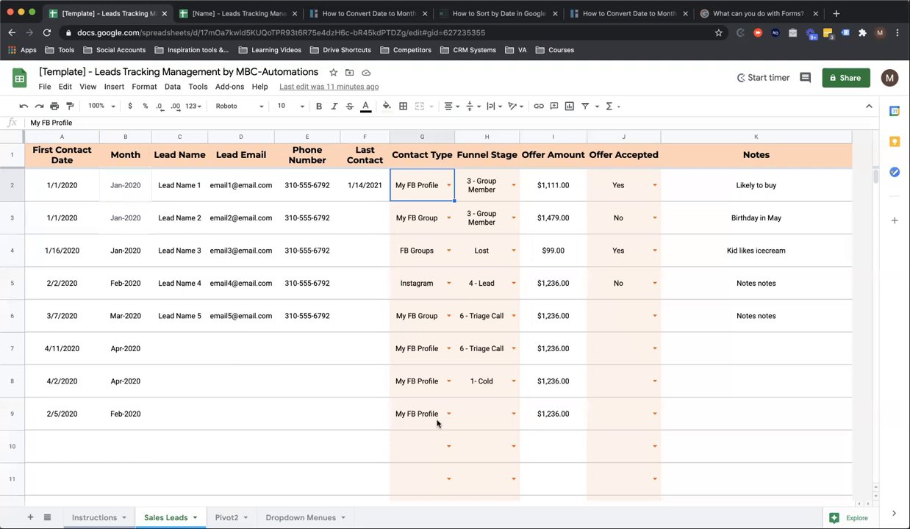
pyautogui.click(448, 187)
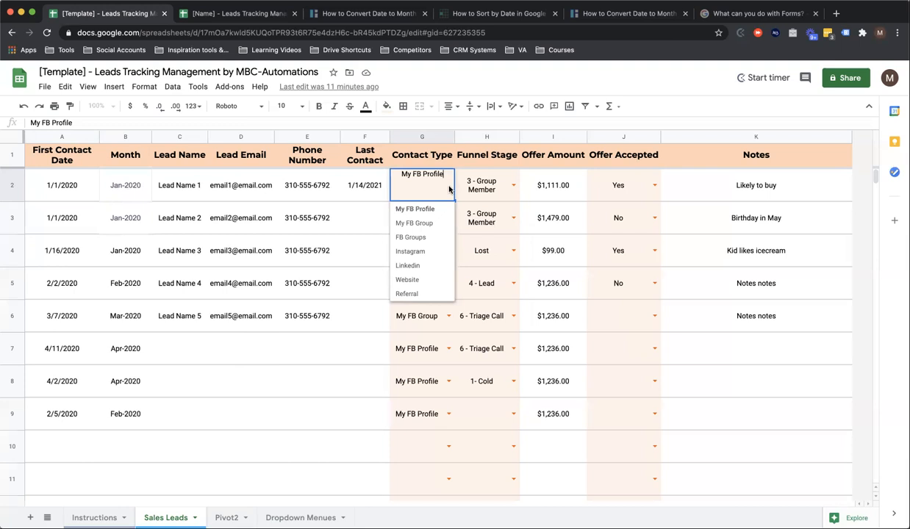
pyautogui.click(652, 190)
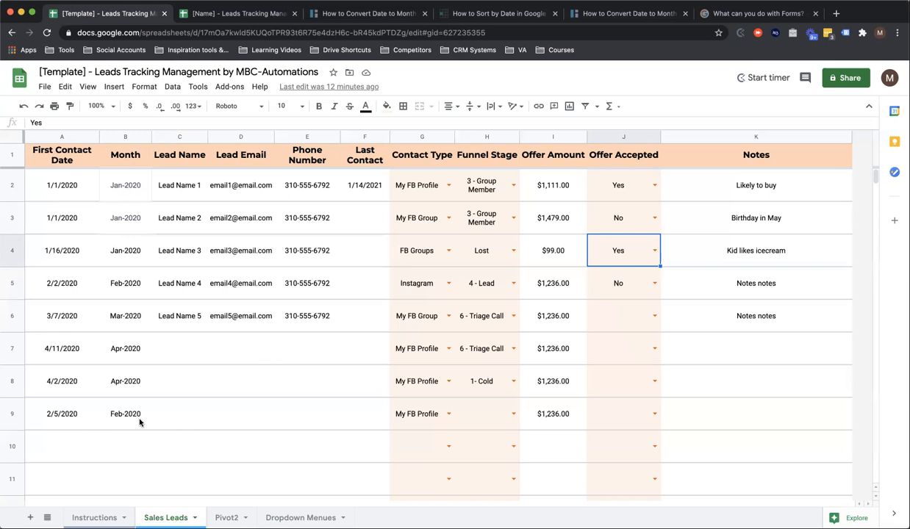
# Review the first lead's name, email, phone number and last contact cells, and view its Contact Type choices
pyautogui.click(180, 190)
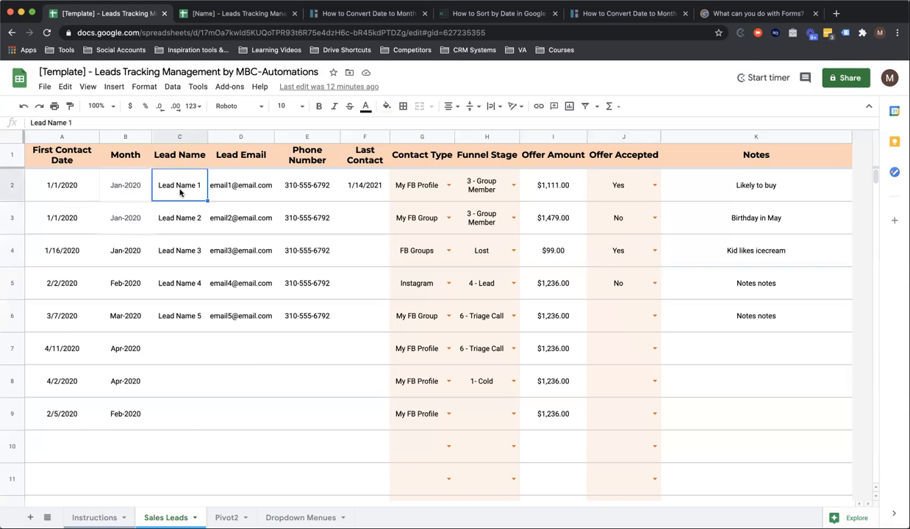
pyautogui.click(229, 186)
pyautogui.click(300, 188)
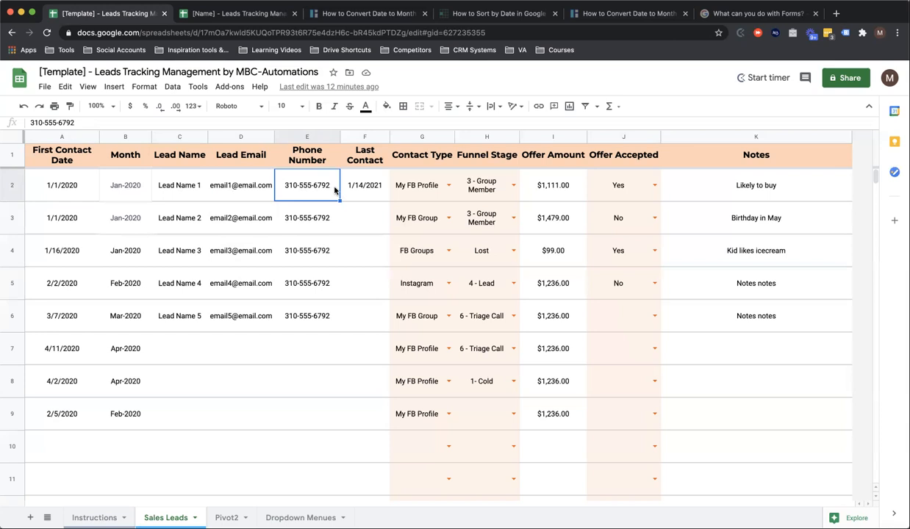
pyautogui.click(358, 188)
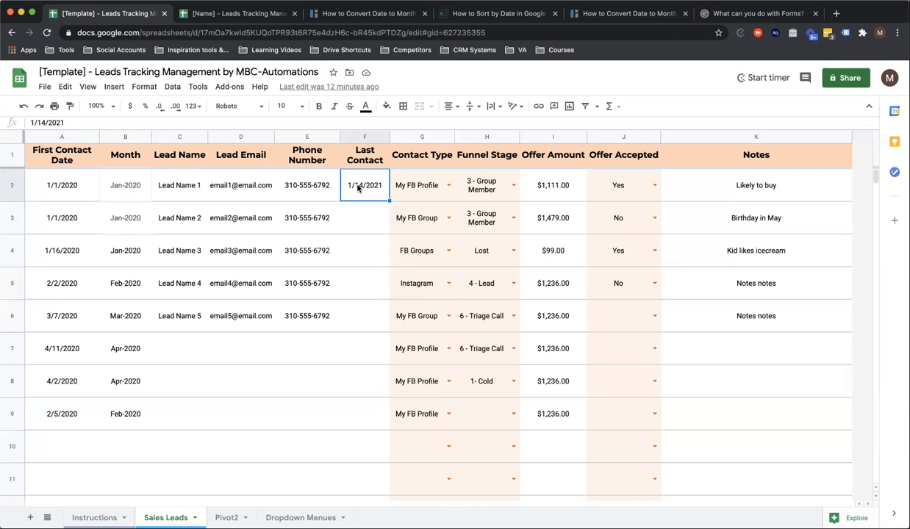
pyautogui.click(419, 192)
pyautogui.click(444, 189)
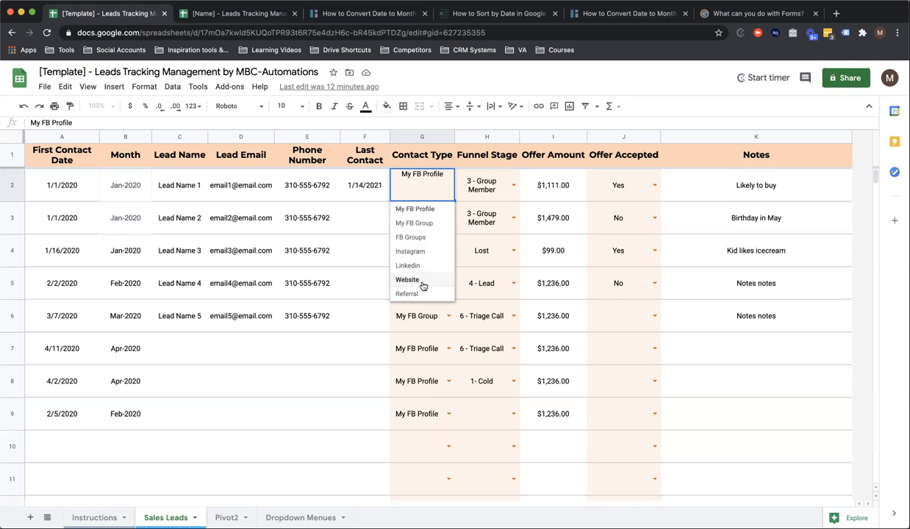
pyautogui.click(366, 213)
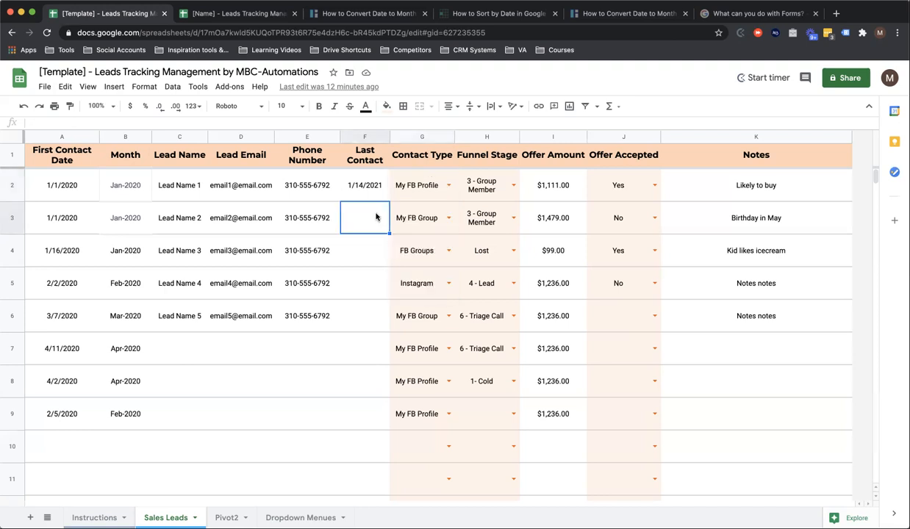
# Review the first lead's contact type, Funnel Stage choices, offer amount and Offer Accepted cell
pyautogui.click(416, 182)
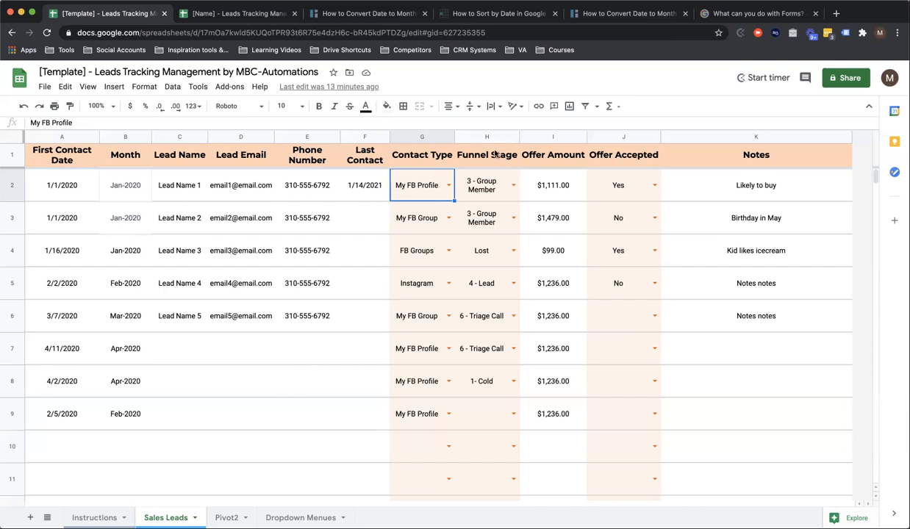
pyautogui.click(514, 187)
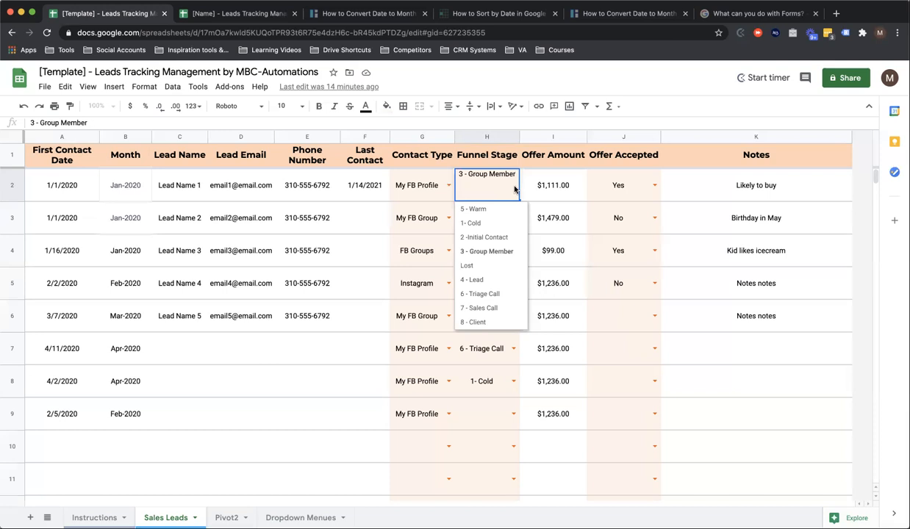
pyautogui.click(569, 189)
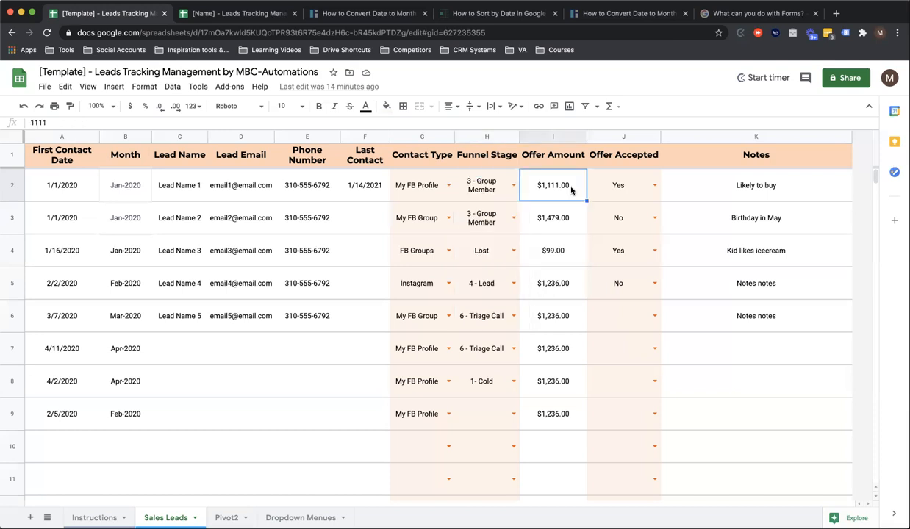
pyautogui.click(613, 193)
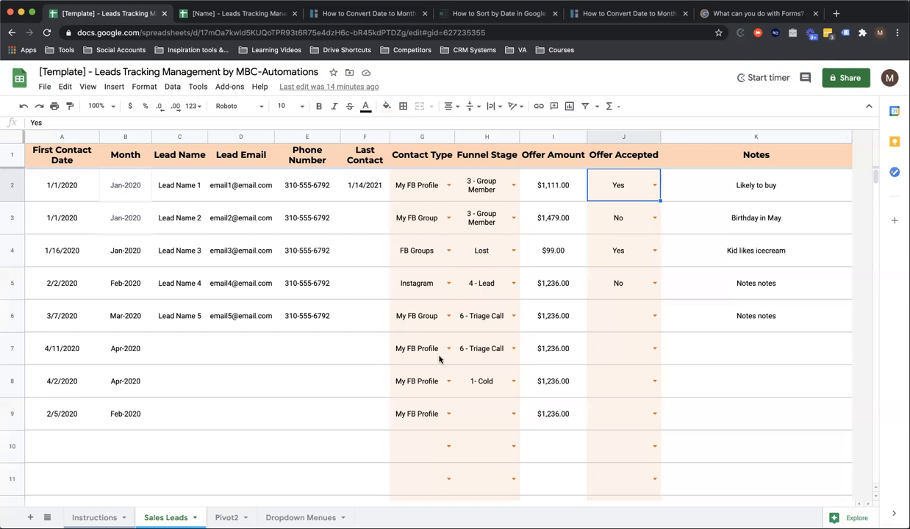
# Open the calendar on the first lead's First Contact Date cell
pyautogui.click(43, 191)
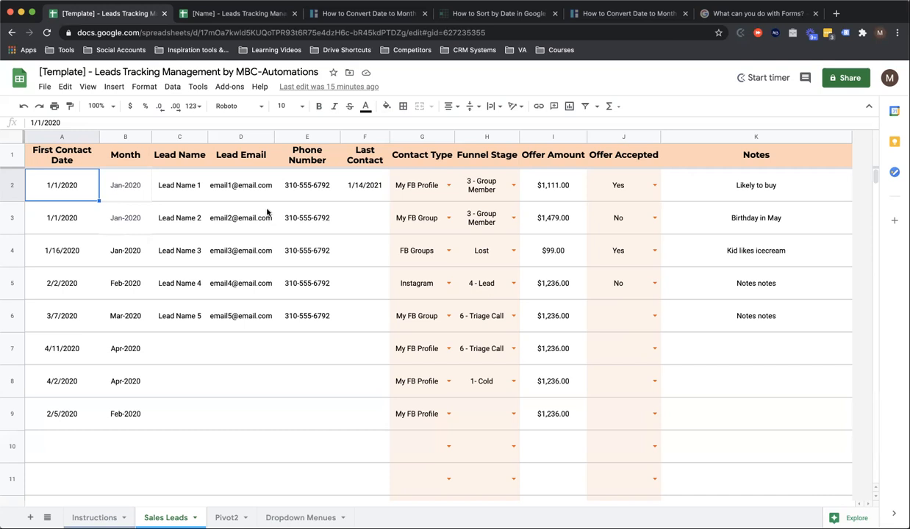
pyautogui.moveTo(260, 206)
pyautogui.doubleClick(42, 194)
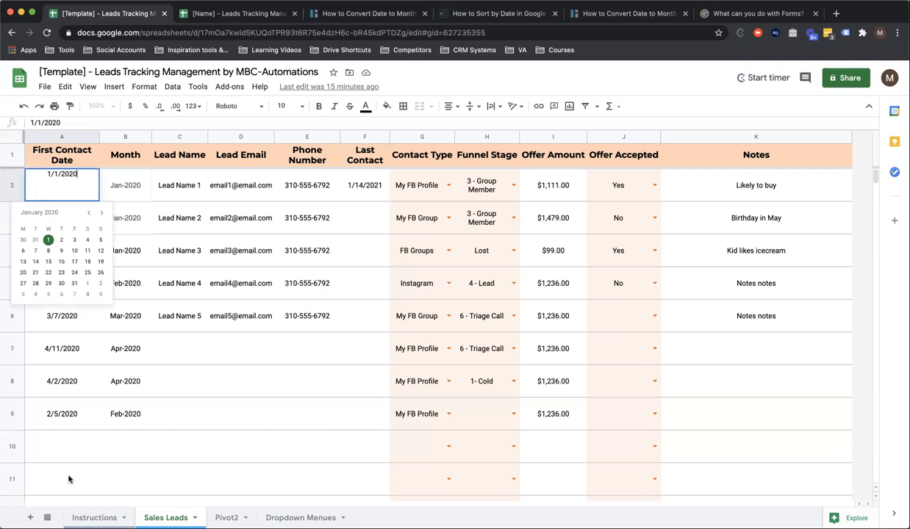
# Enter 2/1/2020 as the First Contact Date in the empty row 10 using the calendar
pyautogui.doubleClick(59, 454)
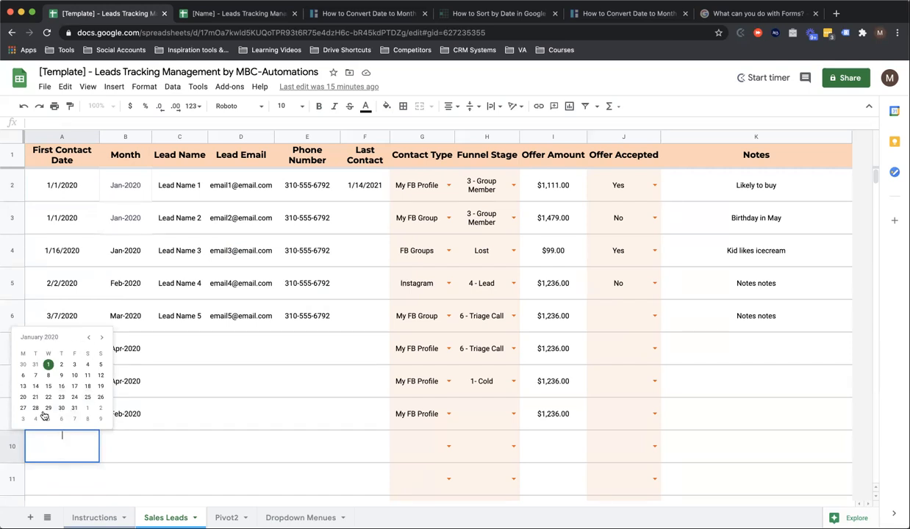
pyautogui.click(102, 338)
pyautogui.click(102, 338)
pyautogui.click(89, 337)
pyautogui.click(102, 338)
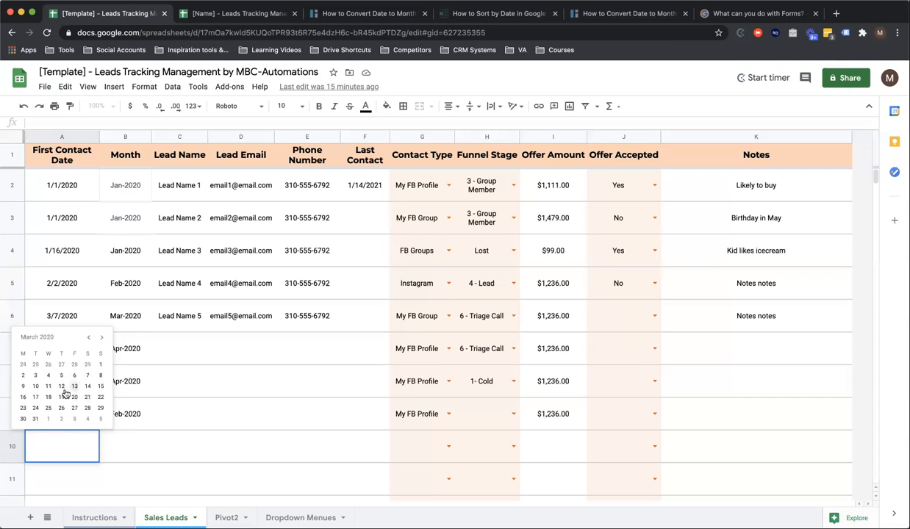
pyautogui.click(89, 338)
pyautogui.click(89, 338)
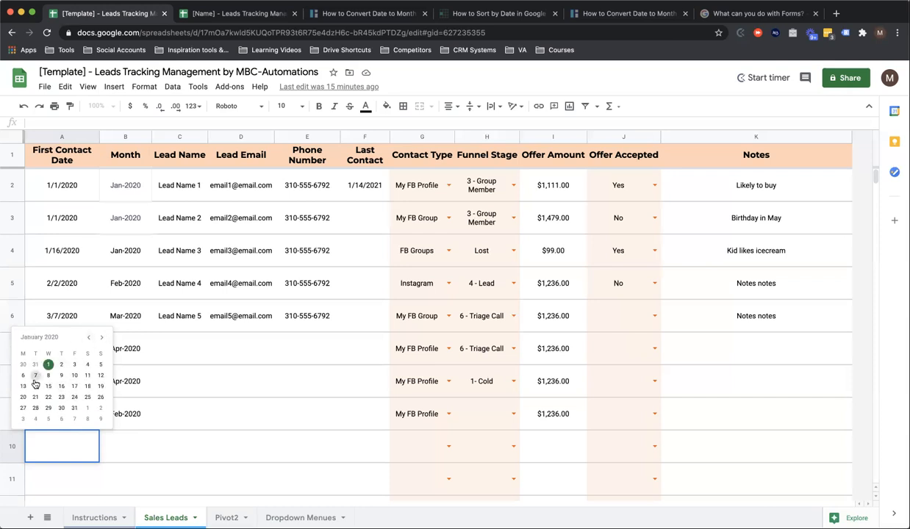
pyautogui.click(83, 409)
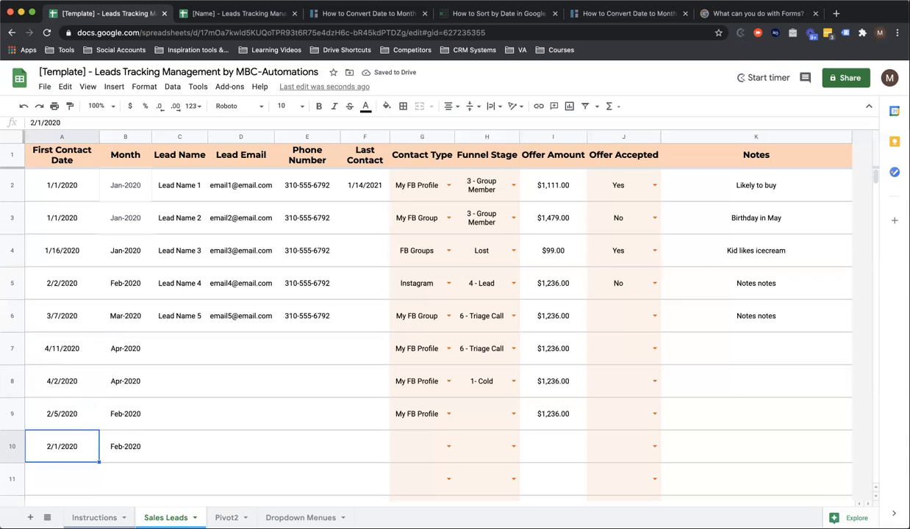
# Set the First Contact Date in row 10 to 1/30/2021 using the calendar
pyautogui.doubleClick(86, 437)
pyautogui.click(101, 339)
pyautogui.click(102, 340)
pyautogui.click(101, 339)
pyautogui.click(102, 339)
pyautogui.click(101, 339)
pyautogui.click(102, 339)
pyautogui.click(101, 340)
pyautogui.click(101, 340)
pyautogui.click(101, 340)
pyautogui.click(102, 340)
pyautogui.click(101, 340)
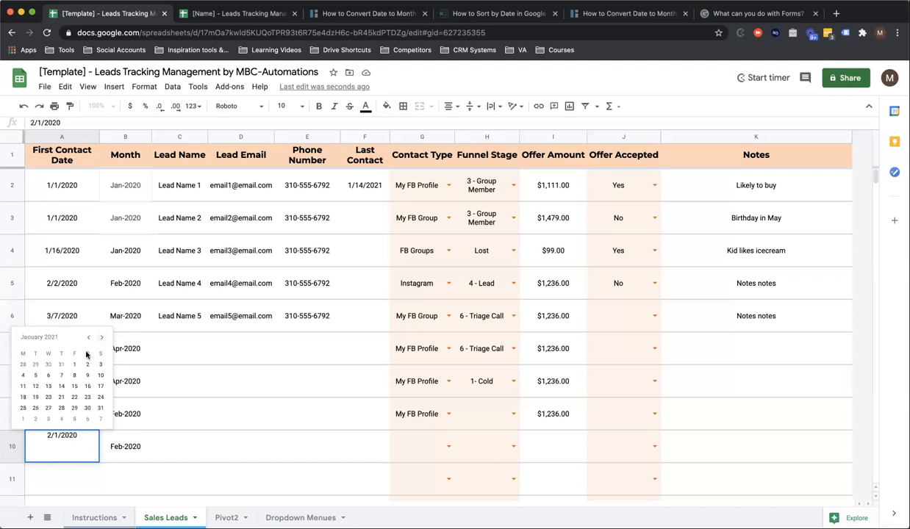
pyautogui.click(88, 408)
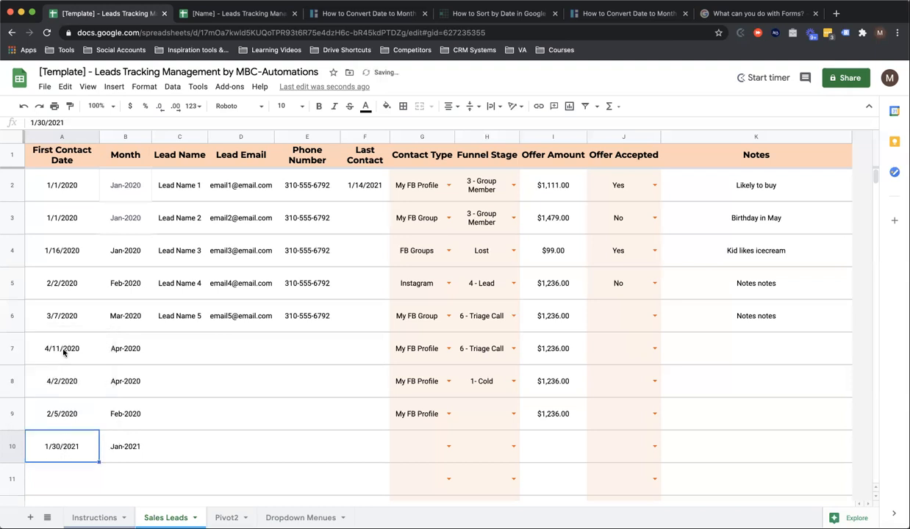
# Compare the Month cell in row 10 with its date and examine the Month column's formula in B2
pyautogui.click(111, 444)
pyautogui.click(80, 442)
pyautogui.click(113, 442)
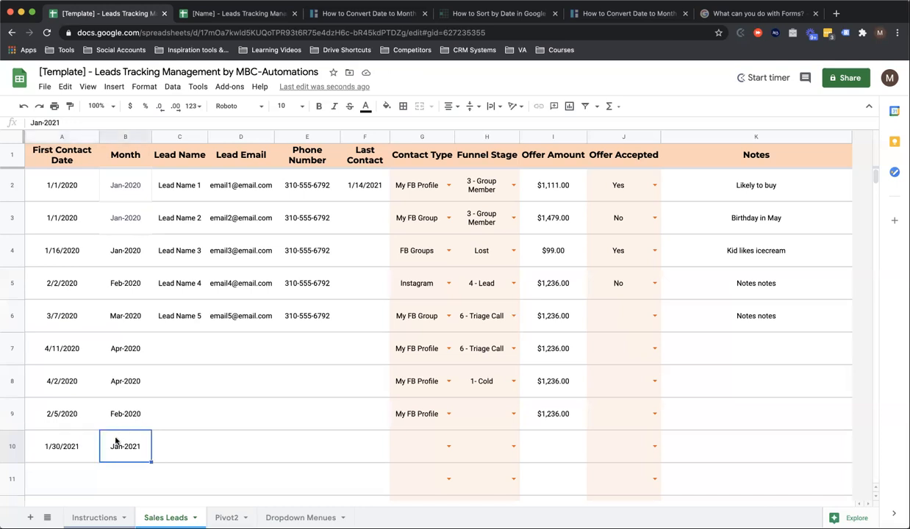
pyautogui.click(113, 192)
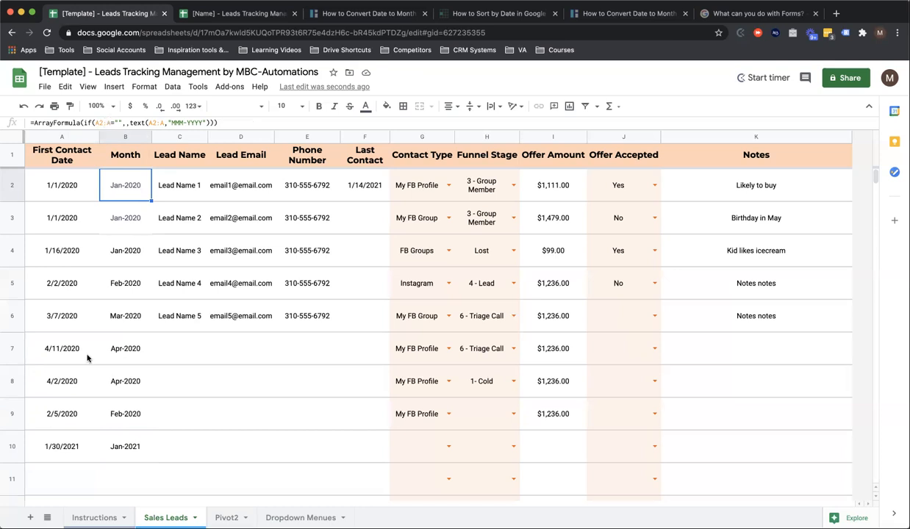
pyautogui.click(117, 468)
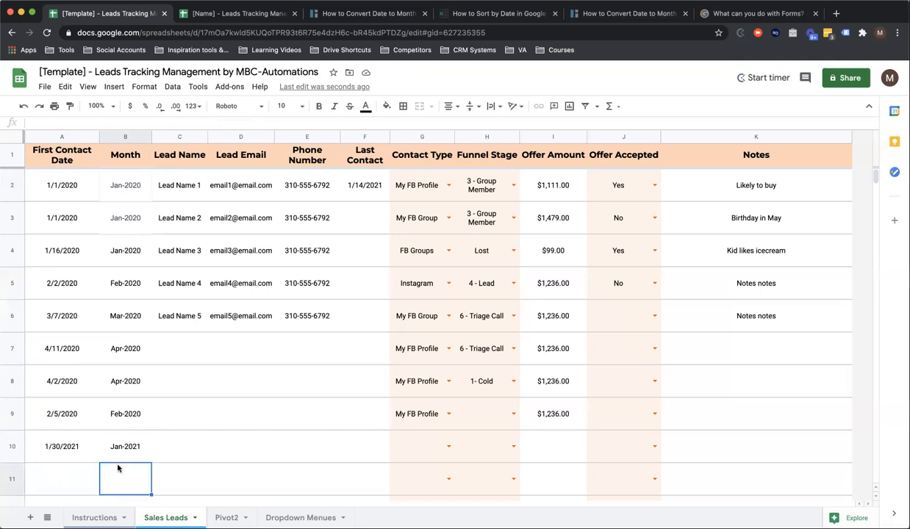
pyautogui.click(164, 344)
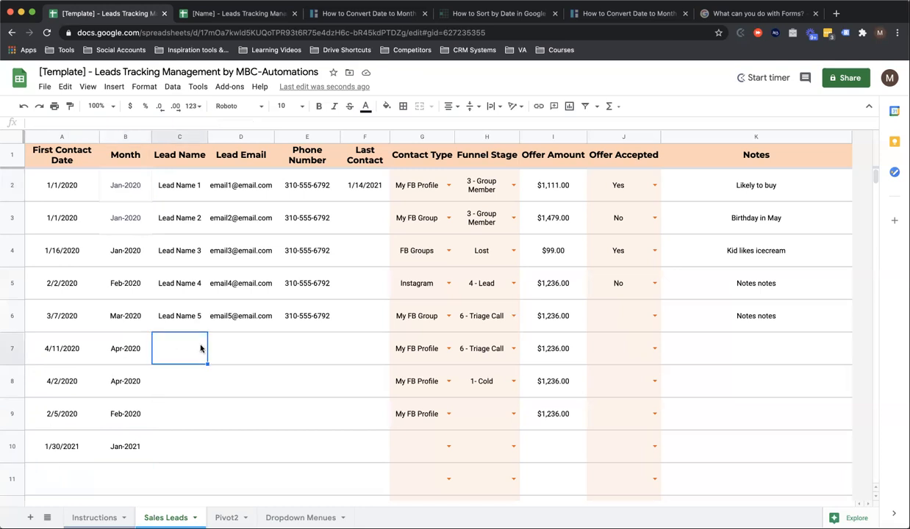
# Set the Last Contact date of the second lead in row 3 to 1/15/2021 using the calendar
pyautogui.click(233, 349)
pyautogui.click(319, 348)
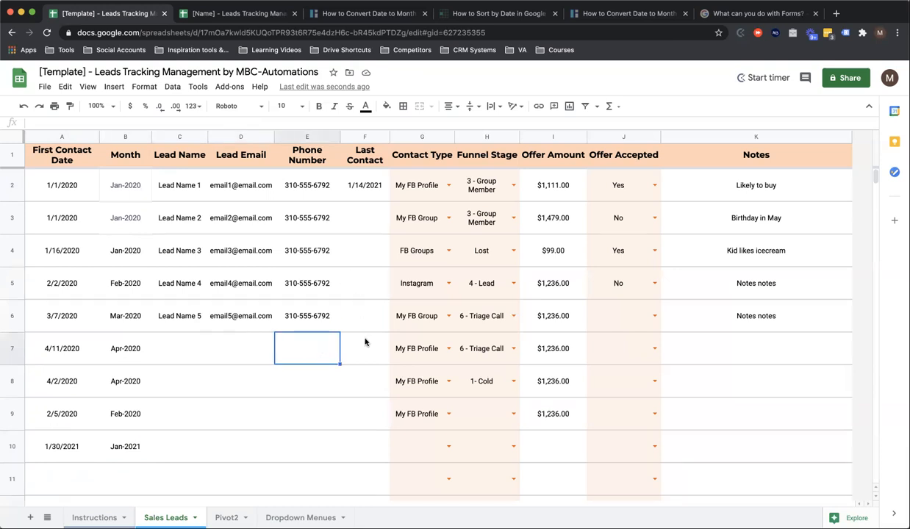
pyautogui.click(355, 225)
pyautogui.doubleClick(355, 225)
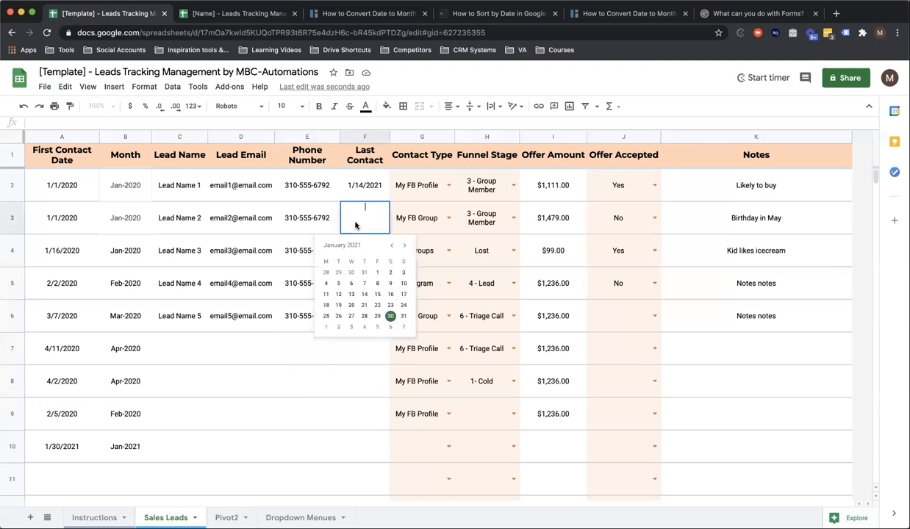
pyautogui.click(404, 249)
pyautogui.click(391, 246)
pyautogui.click(391, 246)
pyautogui.click(378, 294)
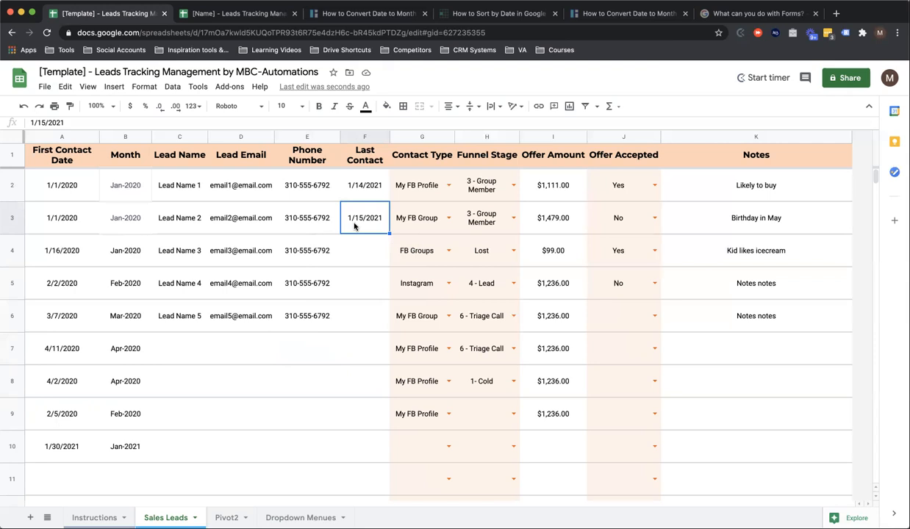
# Change the second lead's Funnel Stage in row 3 to 6 - Triage Call
pyautogui.click(466, 214)
pyautogui.click(513, 218)
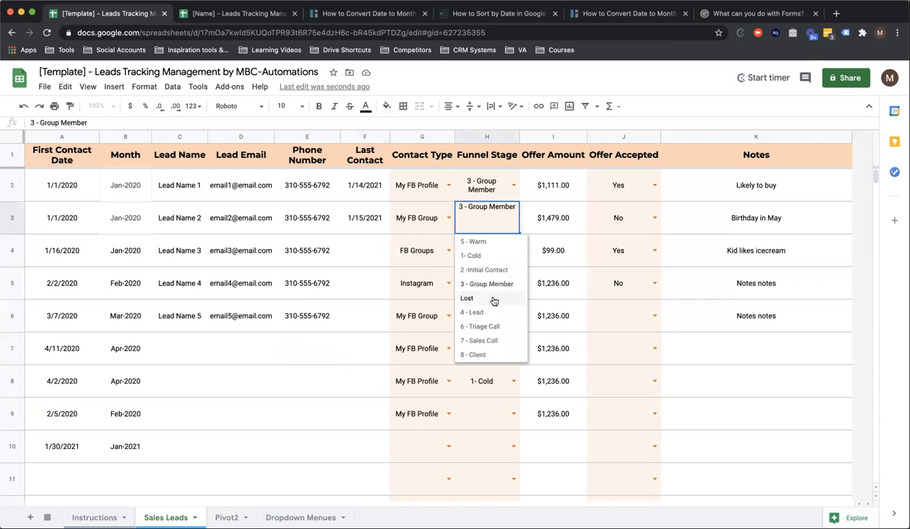
pyautogui.click(492, 325)
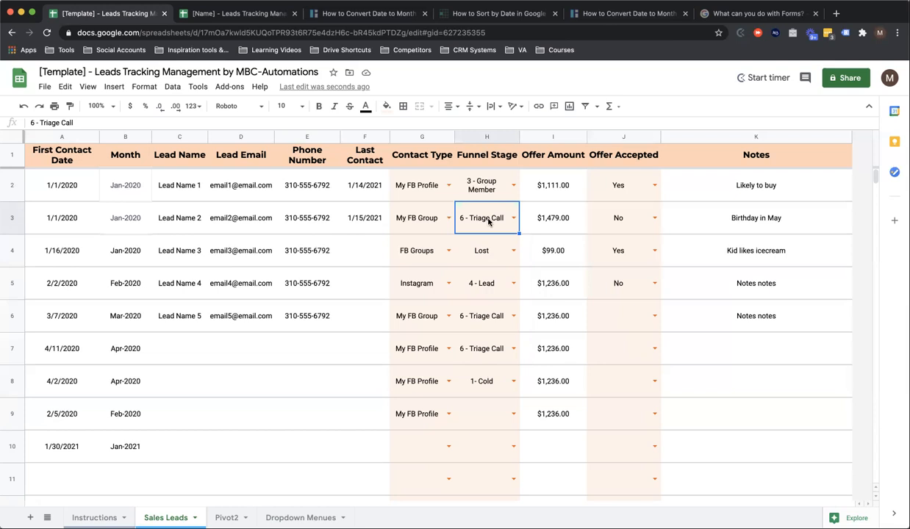
# Review the second lead's record in row 3, including its last contact, Contact Type options, funnel stage, offer amount and acceptance
pyautogui.click(370, 218)
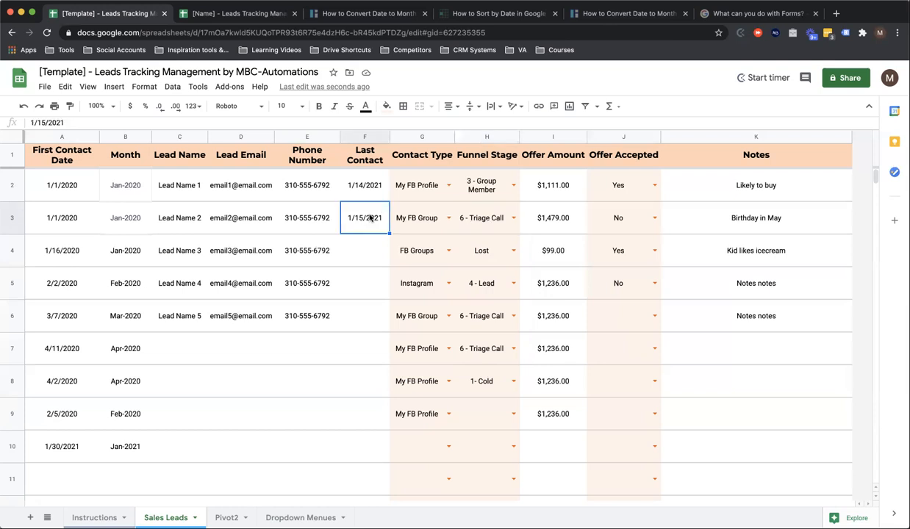
pyautogui.click(15, 217)
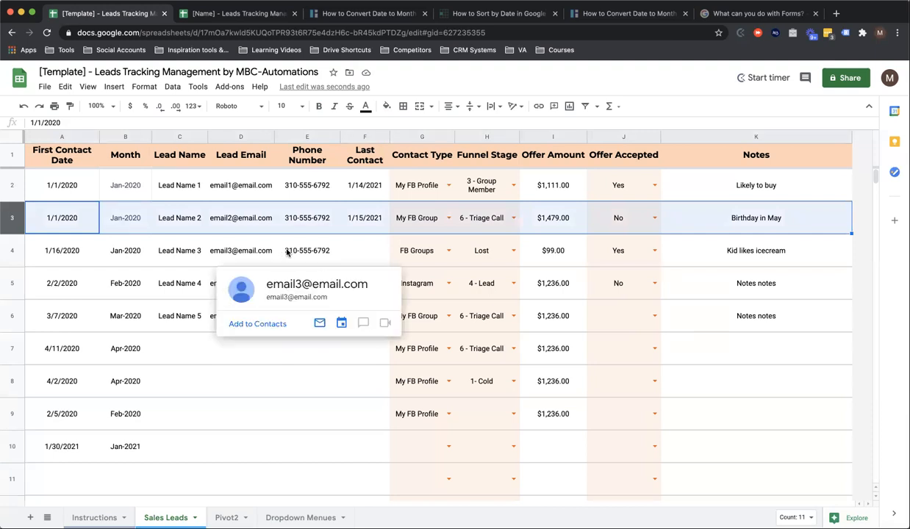
pyautogui.click(355, 224)
pyautogui.click(423, 228)
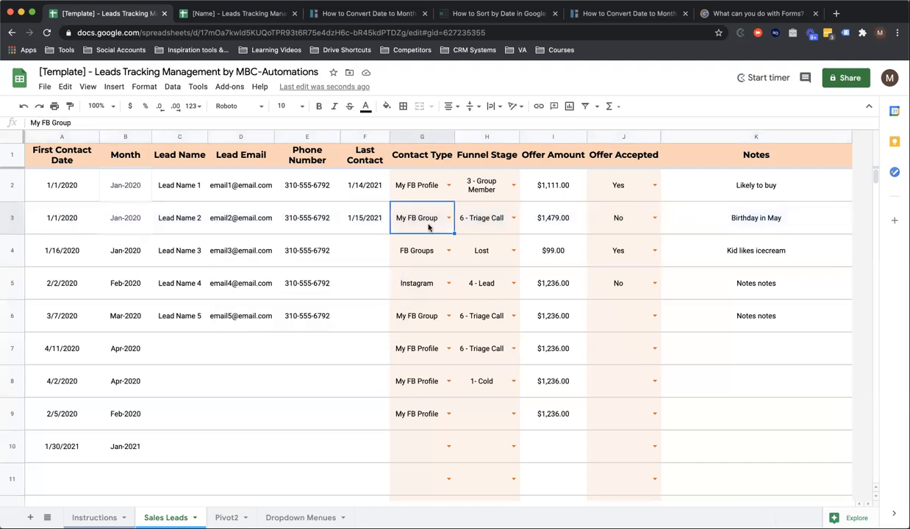
pyautogui.click(447, 219)
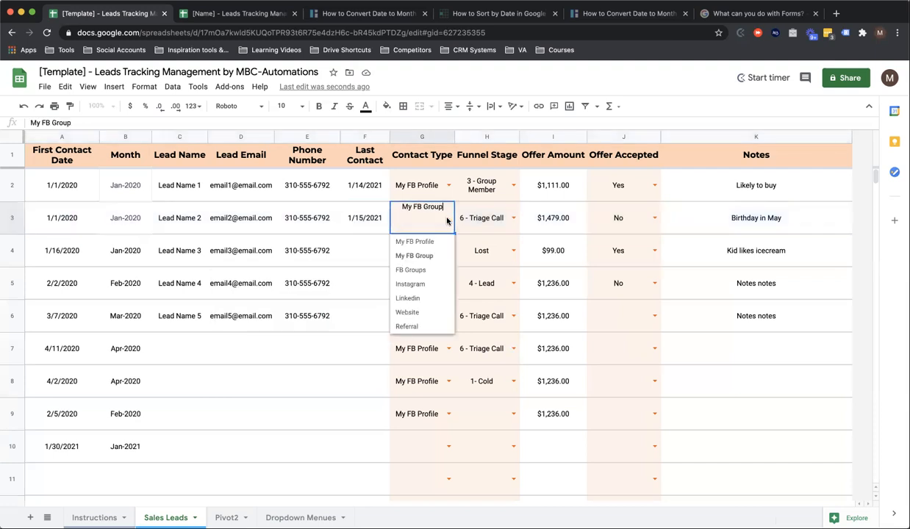
pyautogui.click(427, 256)
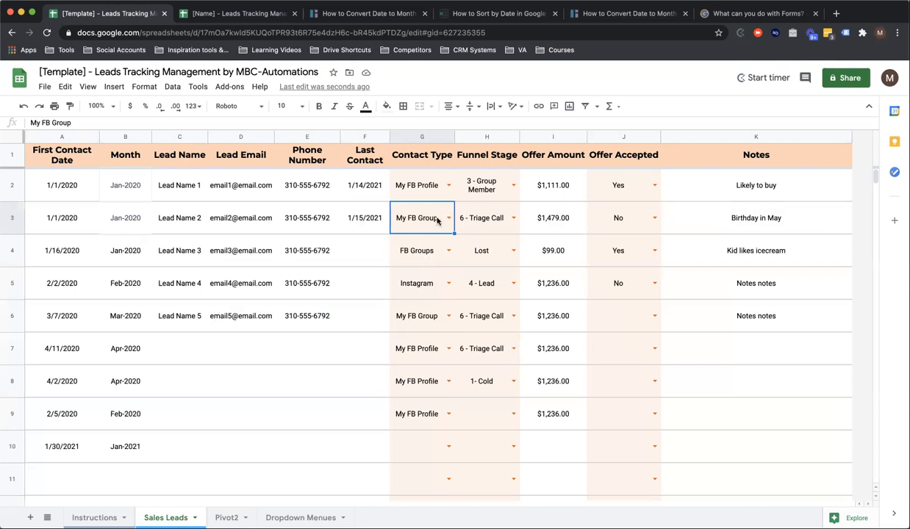
pyautogui.click(477, 224)
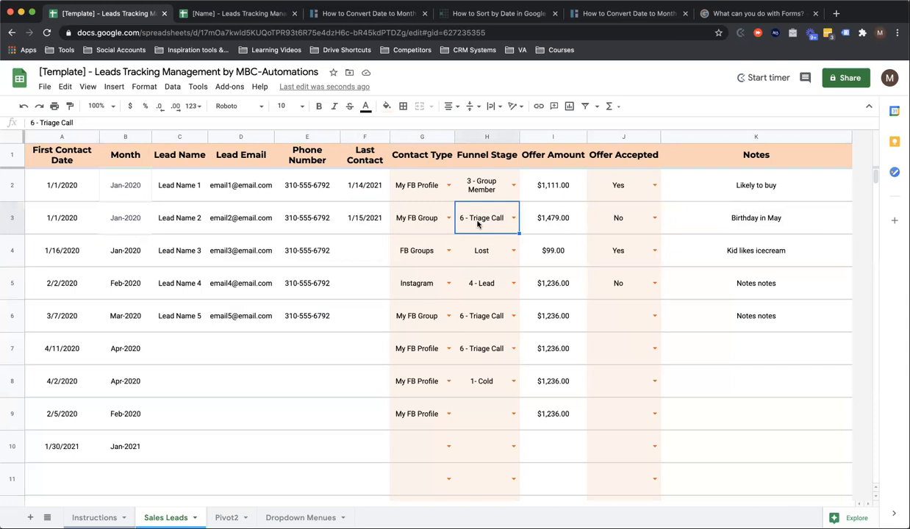
pyautogui.click(548, 217)
pyautogui.click(621, 217)
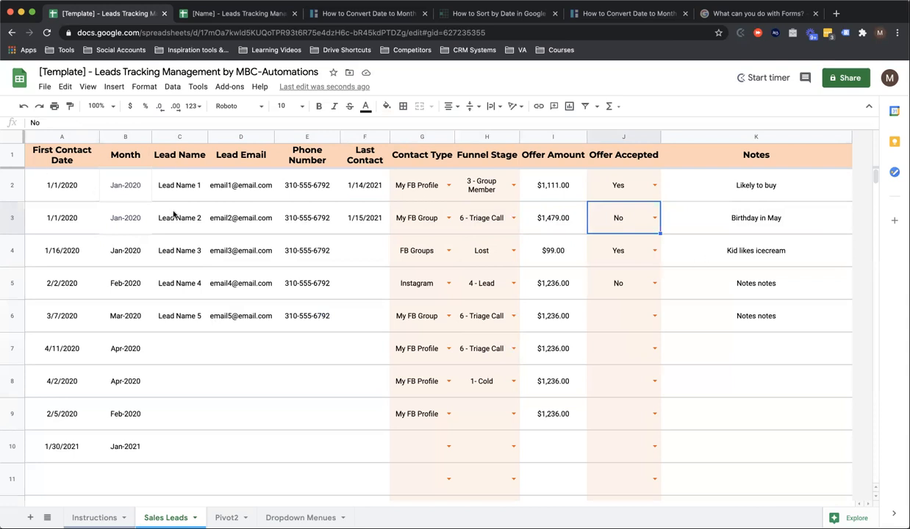
# Review the first lead's Contact Type and Funnel Stage in row 2 and examine its Offer Accepted options
pyautogui.click(419, 176)
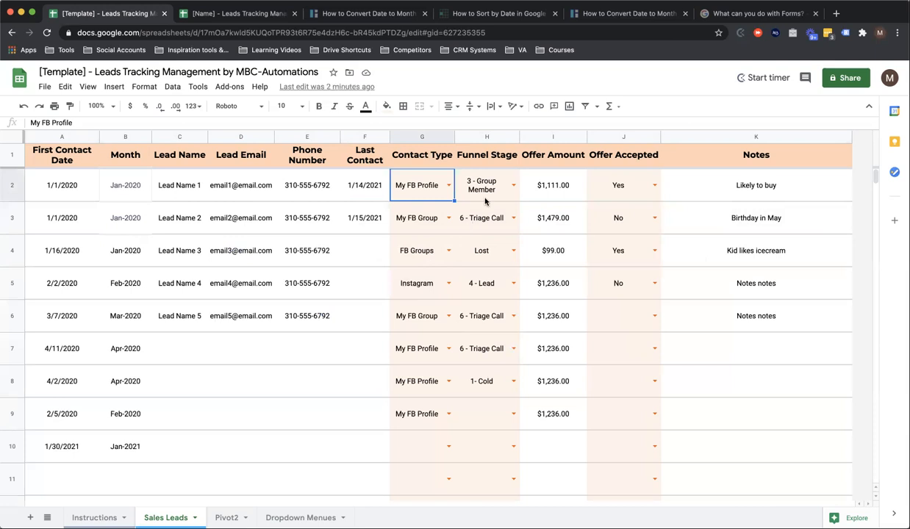
pyautogui.click(494, 181)
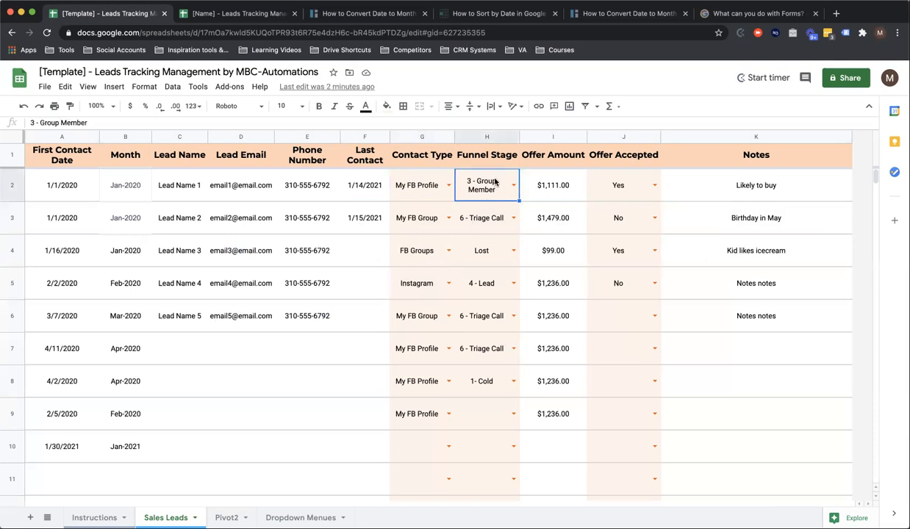
pyautogui.click(619, 181)
pyautogui.click(654, 185)
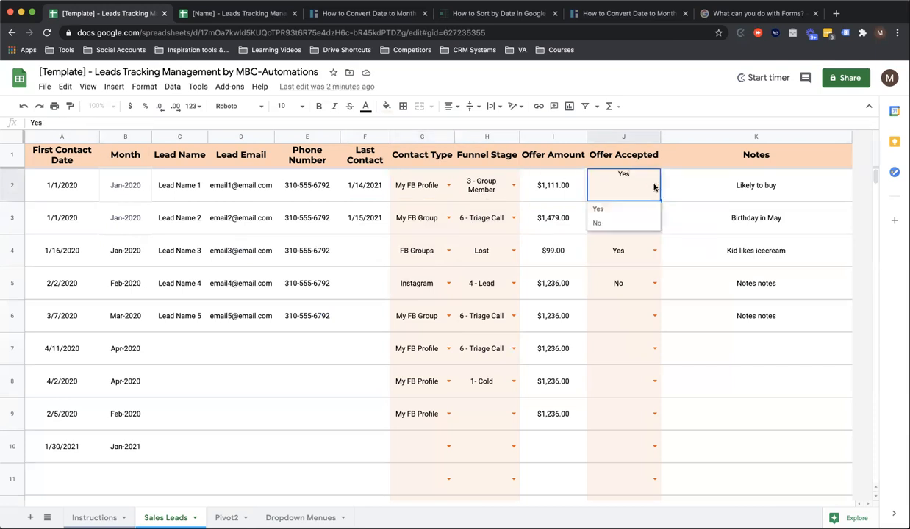
pyautogui.click(592, 236)
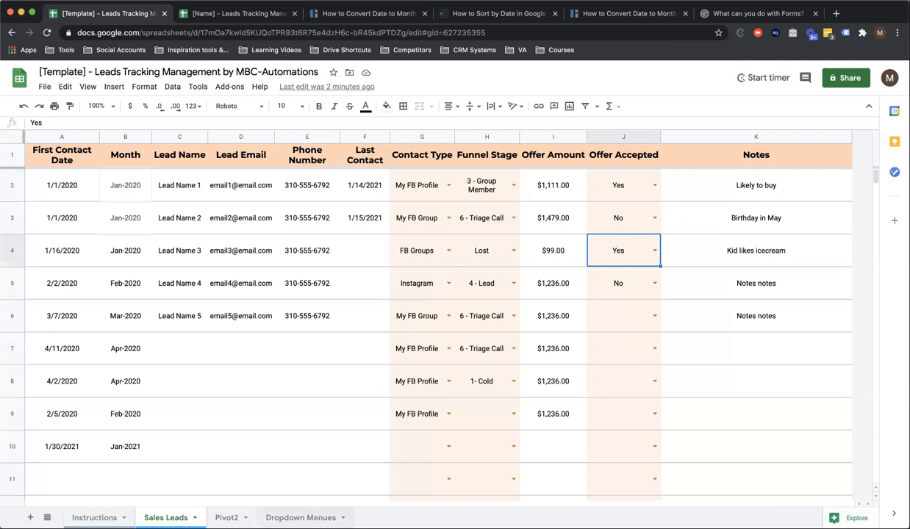
# In the Dropdown Menues sheet, replace the Funnel Stage options in A2 and A3 with First Contact DM and Invited into FB Group
pyautogui.click(301, 518)
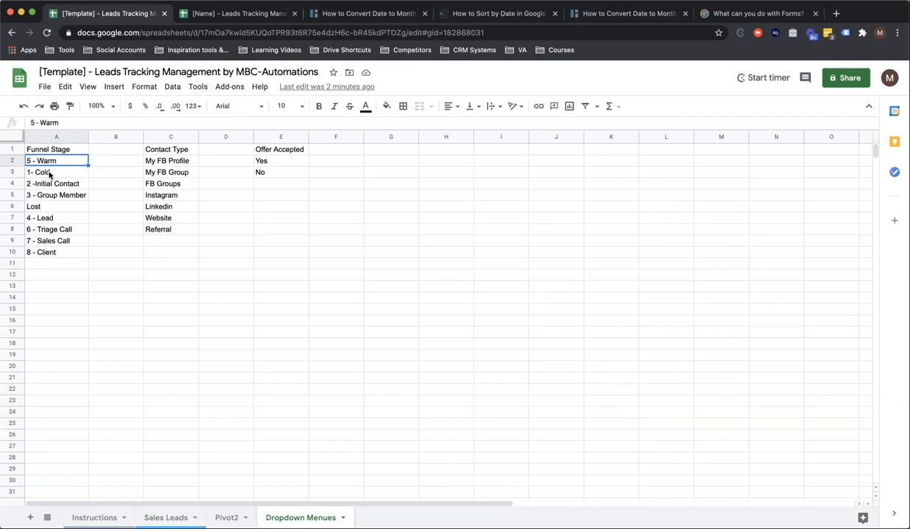
pyautogui.write('First Contact DM')
pyautogui.press('Return')
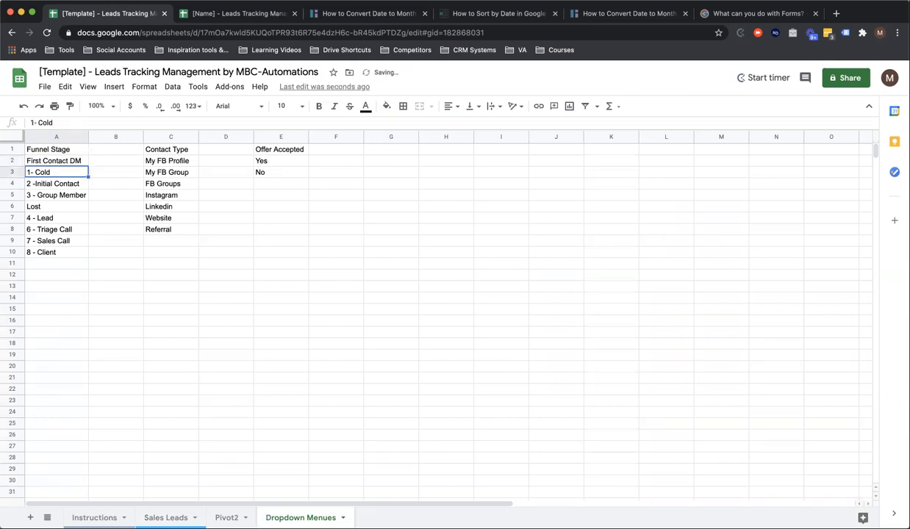
pyautogui.write('Invited')
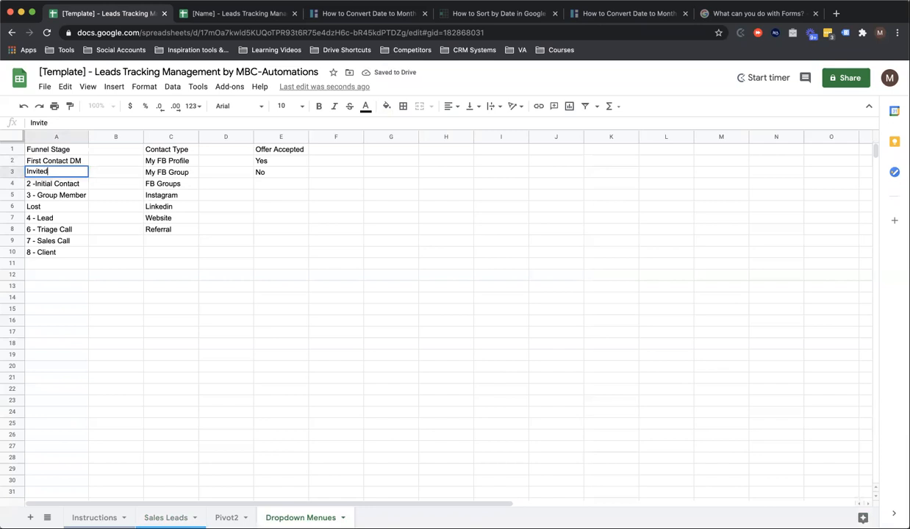
pyautogui.write(' into FB Group')
pyautogui.press('Return')
# Replace the Funnel Stage options in A4 and A5 with Group Member and Tagged in Units
pyautogui.write('Ac')
pyautogui.press('BackSpace')
pyautogui.press('BackSpace')
pyautogui.write('Group Member')
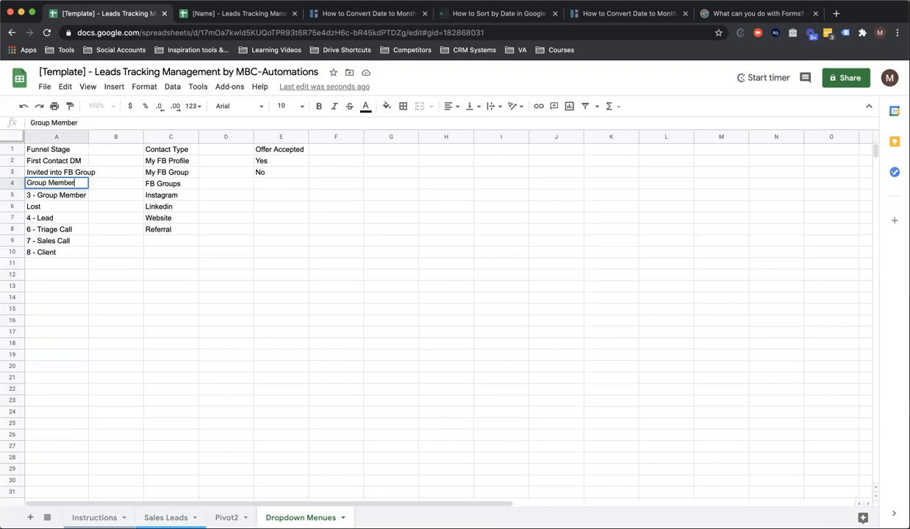
pyautogui.press('Return')
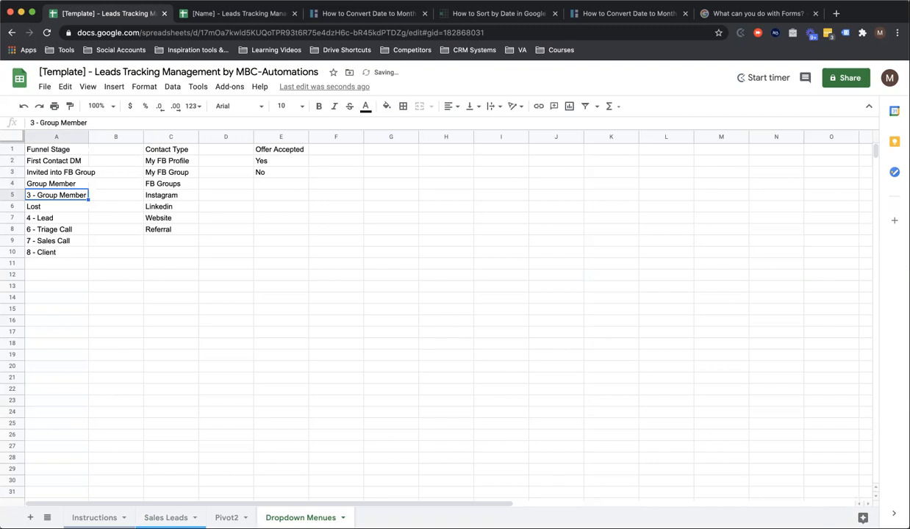
pyautogui.write('Ta')
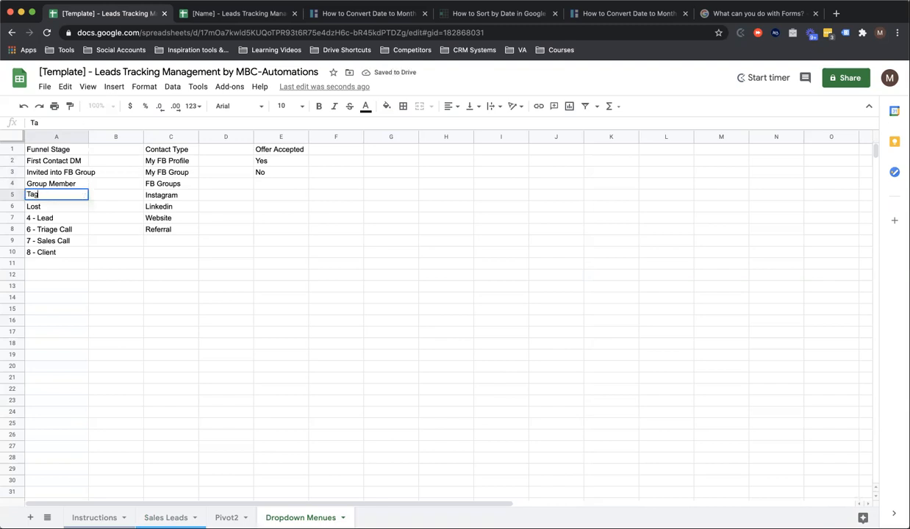
pyautogui.write('gged in Units')
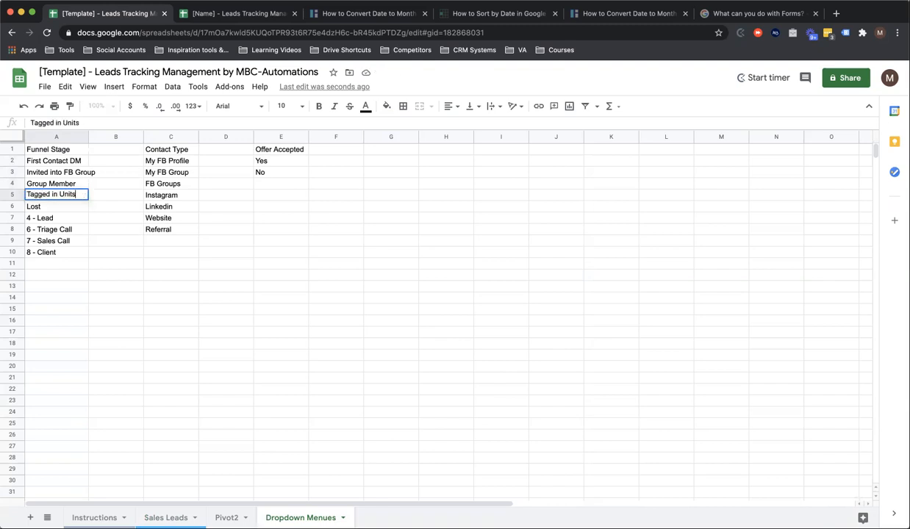
pyautogui.press('Return')
# Replace the Funnel Stage options in A6 and A7 with Requested FreeBee and Send Free Bee
pyautogui.write('Follow up')
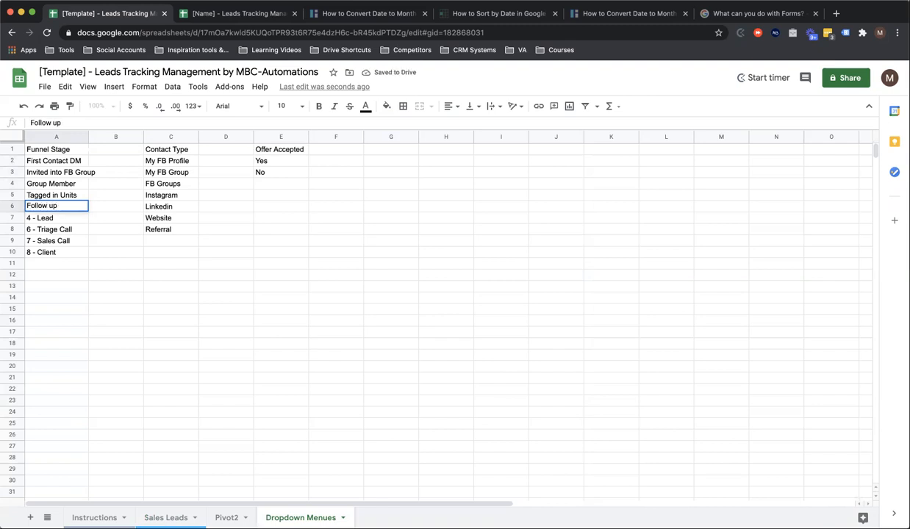
pyautogui.press('Return')
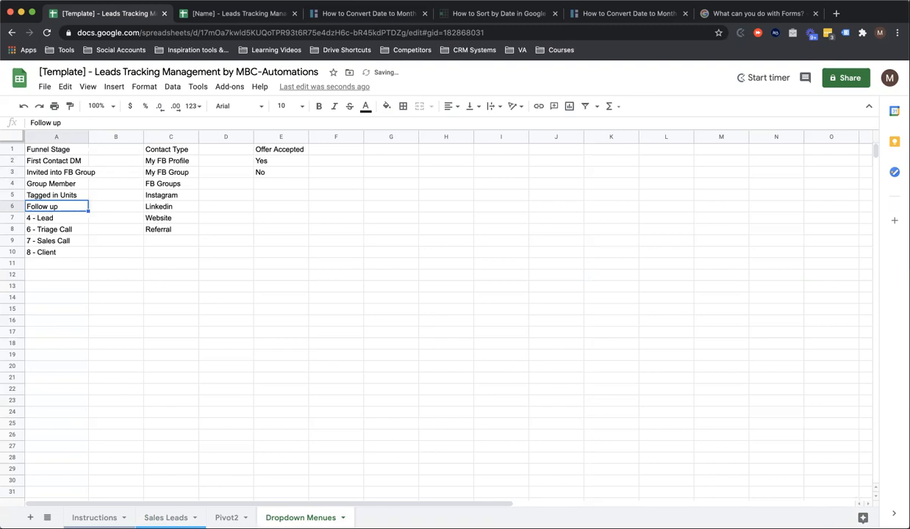
pyautogui.write('Request')
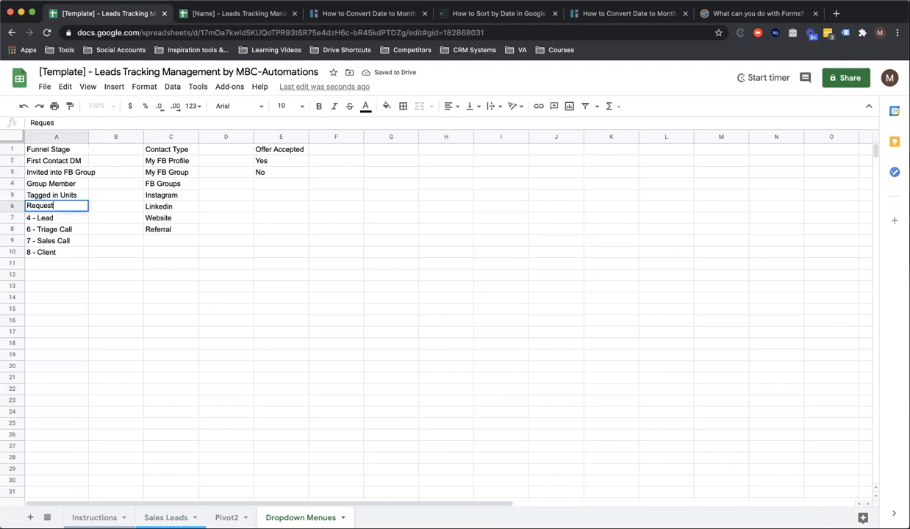
pyautogui.write('ed FreeBee')
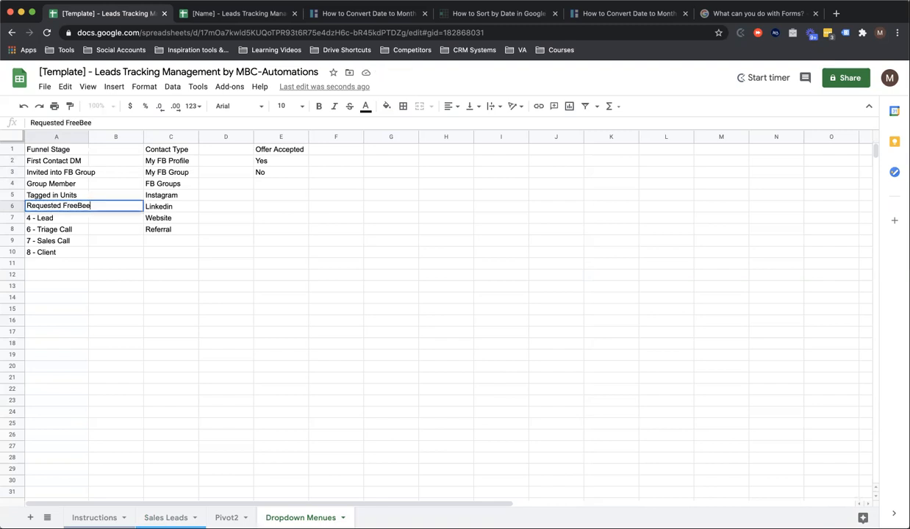
pyautogui.press('Return')
pyautogui.write('S')
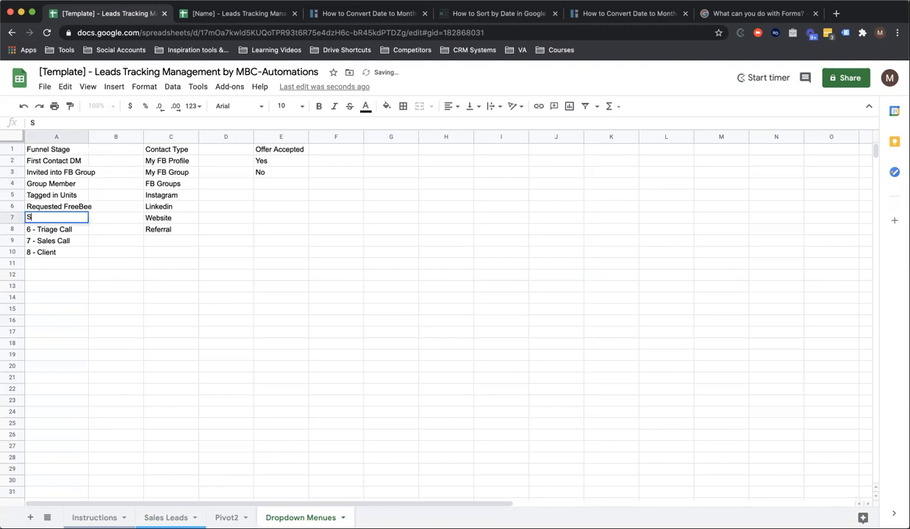
pyautogui.write('end Free Bee')
pyautogui.press('Return')
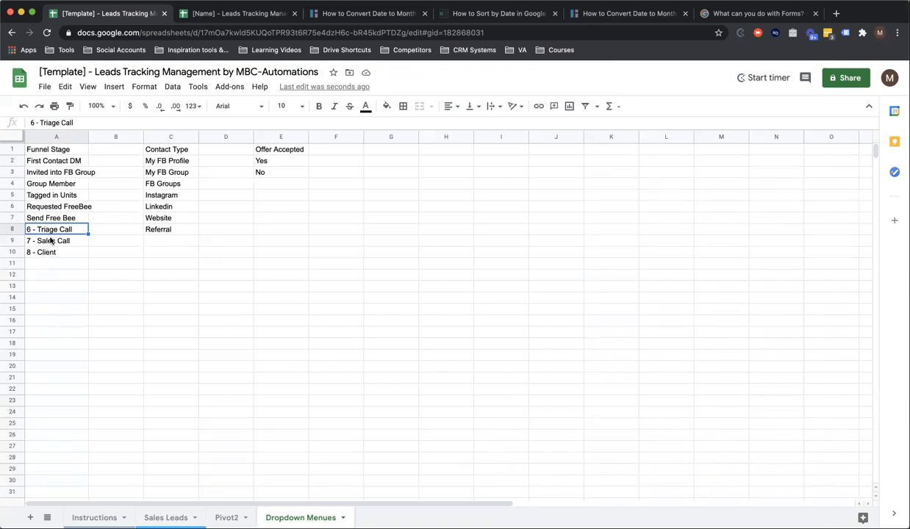
# Replace the Funnel Stage options in A8 and A9 with Follow up on Free Bee and Send Triage Call request
pyautogui.click(12, 241)
pyautogui.click(33, 229)
pyautogui.write('Follow u')
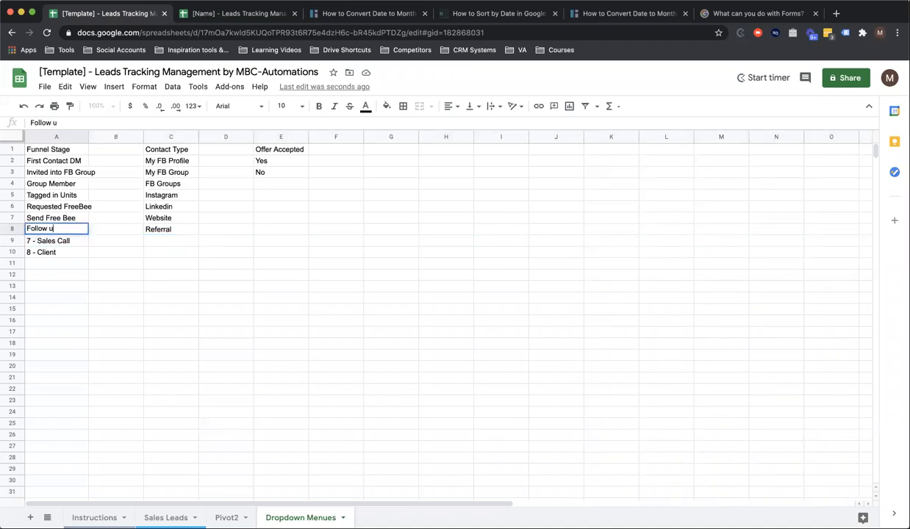
pyautogui.write('p on Free Bee')
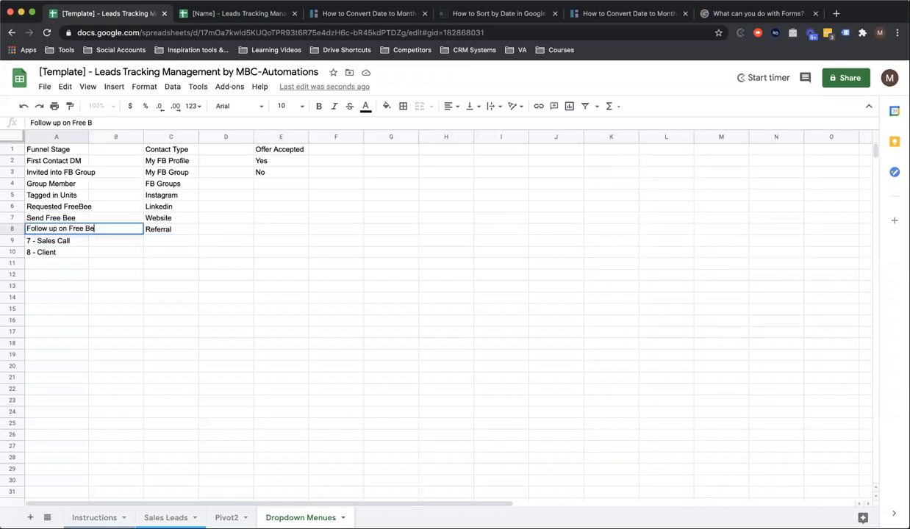
pyautogui.press('Return')
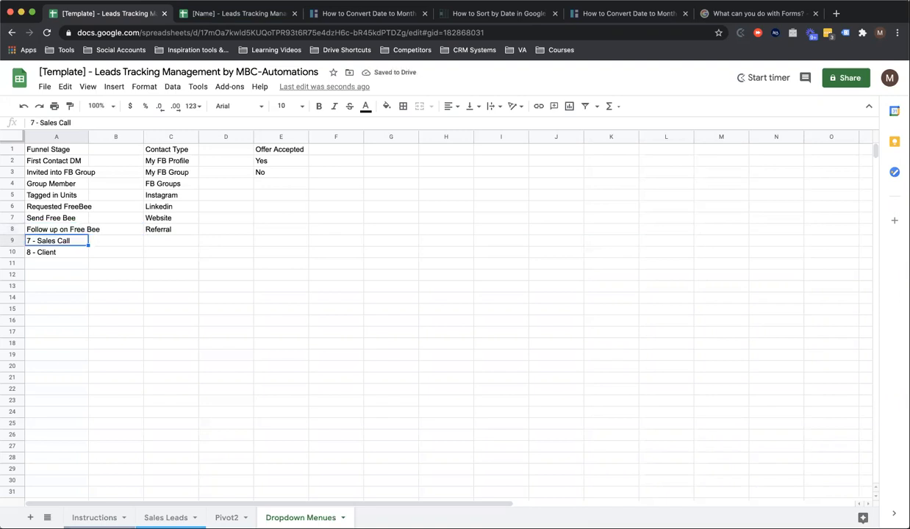
pyautogui.write('Send T')
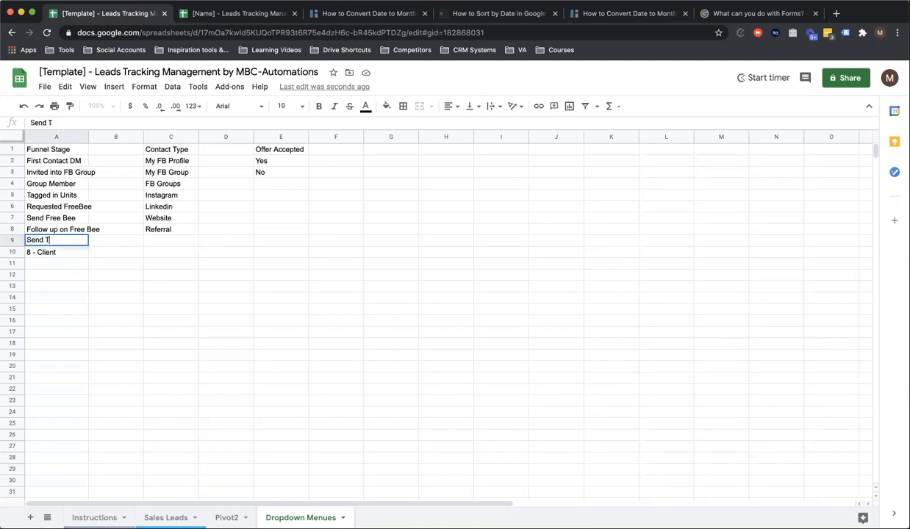
pyautogui.write('riage Call request')
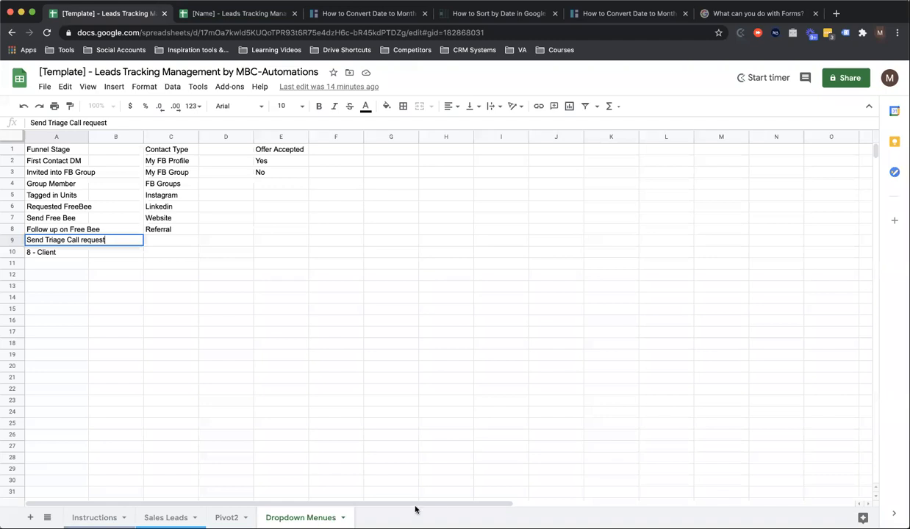
pyautogui.click(47, 255)
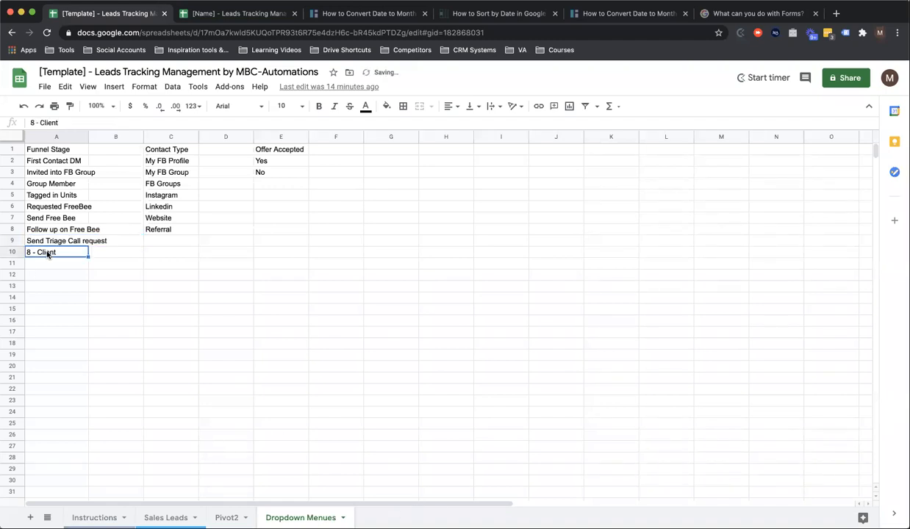
# Replace the Funnel Stage option in A10 with Booked Triage Call and add Call Done in A11
pyautogui.write('Acc')
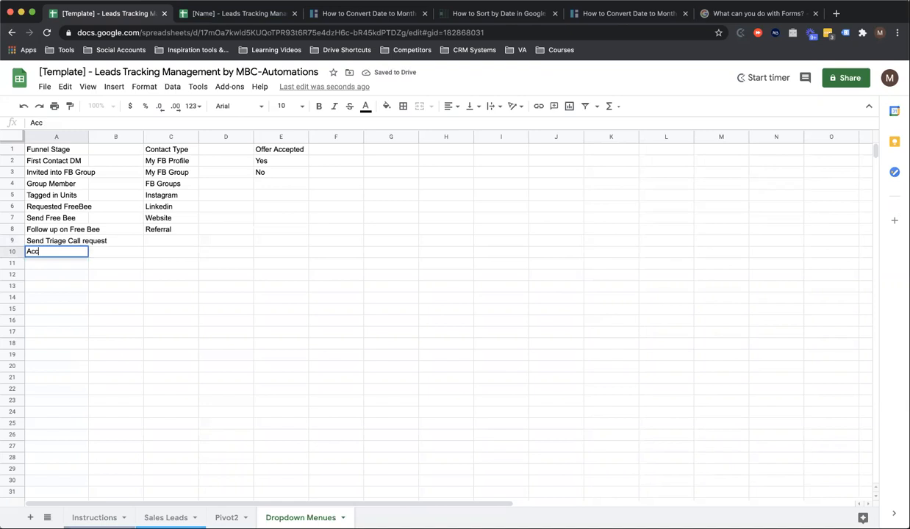
pyautogui.press('BackSpace')
pyautogui.press('BackSpace')
pyautogui.press('BackSpace')
pyautogui.write('Booked Triage Call')
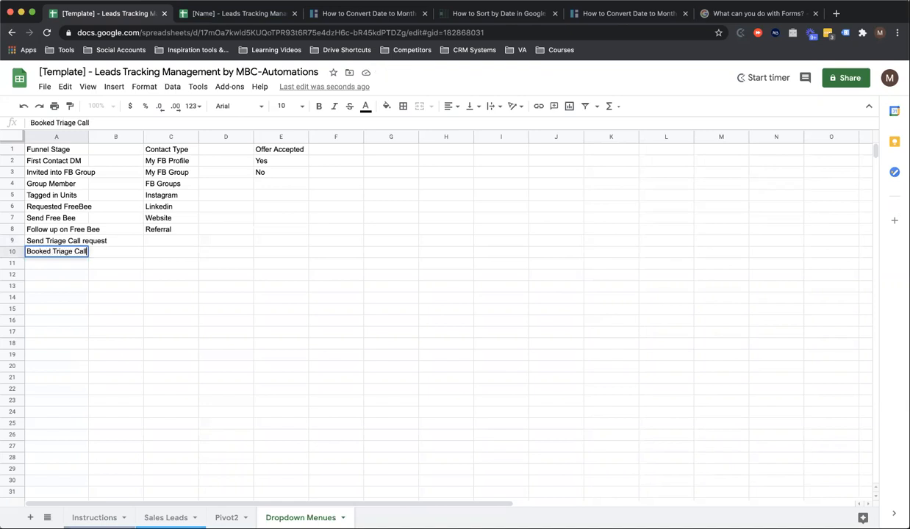
pyautogui.press('Return')
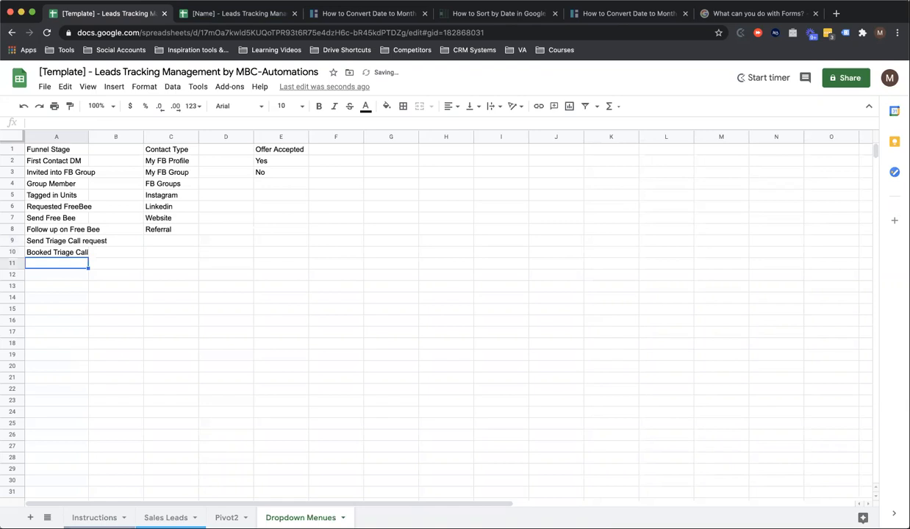
pyautogui.write('Call Done')
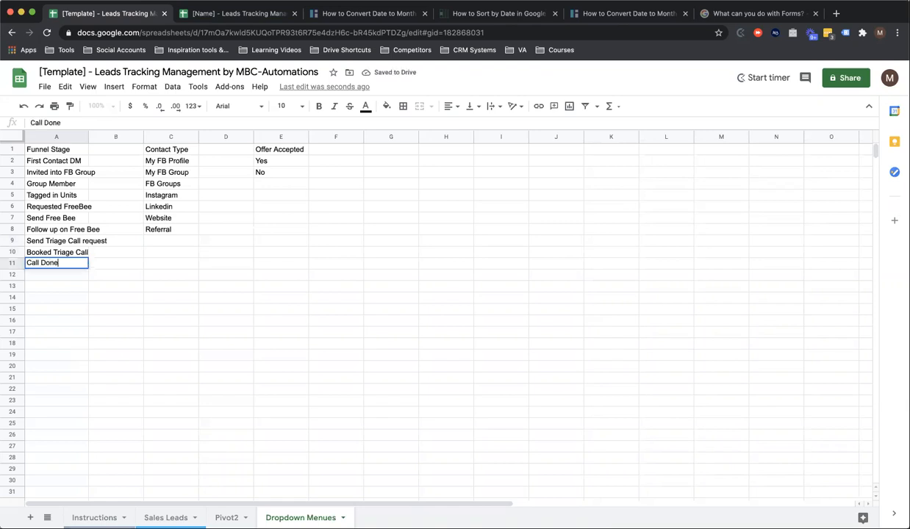
pyautogui.press('Return')
# Add Sales Call in A12 and Client in A13 as the last Funnel Stage options
pyautogui.write('Sales Call')
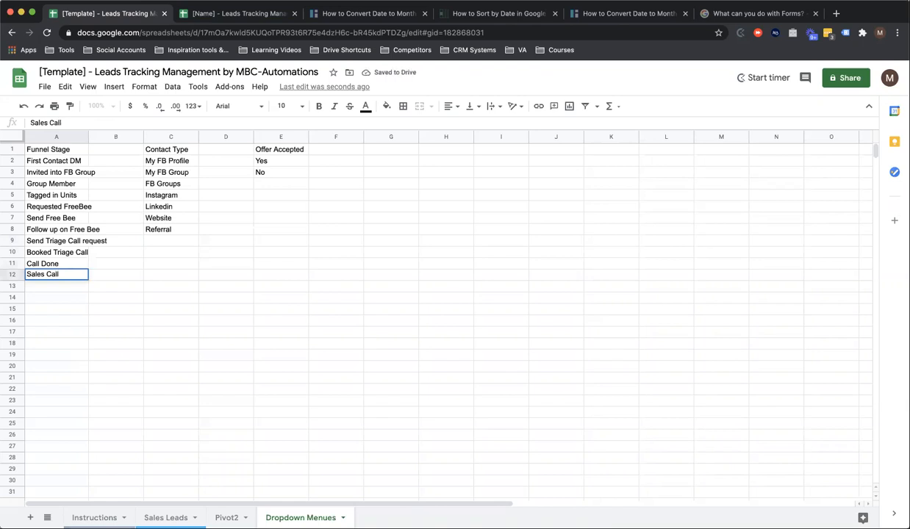
pyautogui.press('Return')
pyautogui.write('Client')
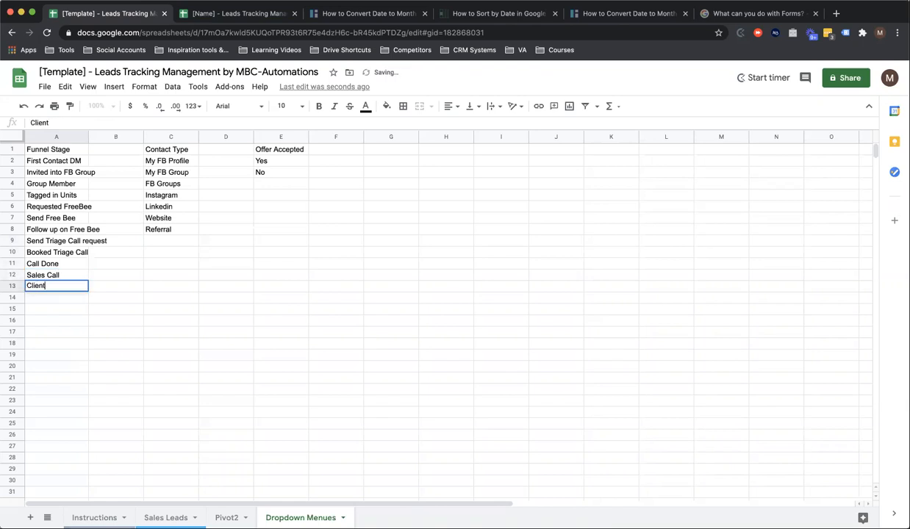
pyautogui.press('Return')
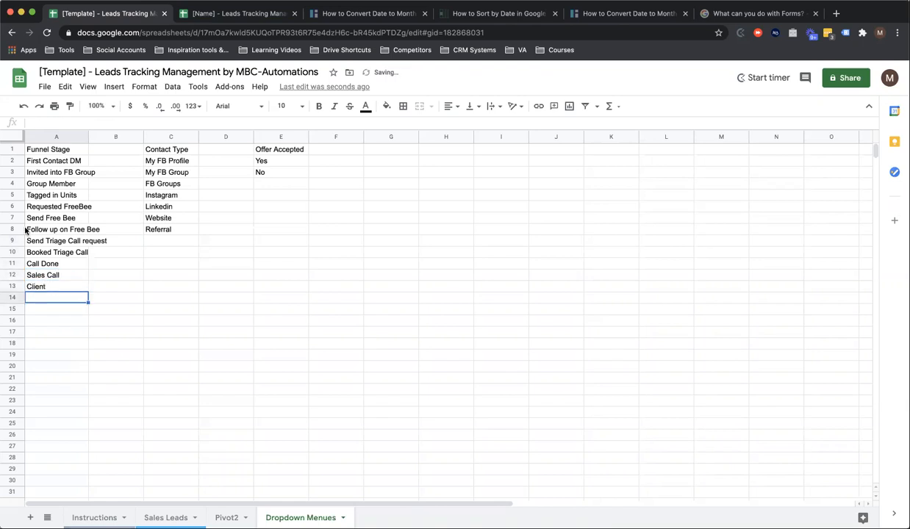
pyautogui.click(45, 163)
pyautogui.moveTo(45, 172); pyautogui.dragTo(50, 287)
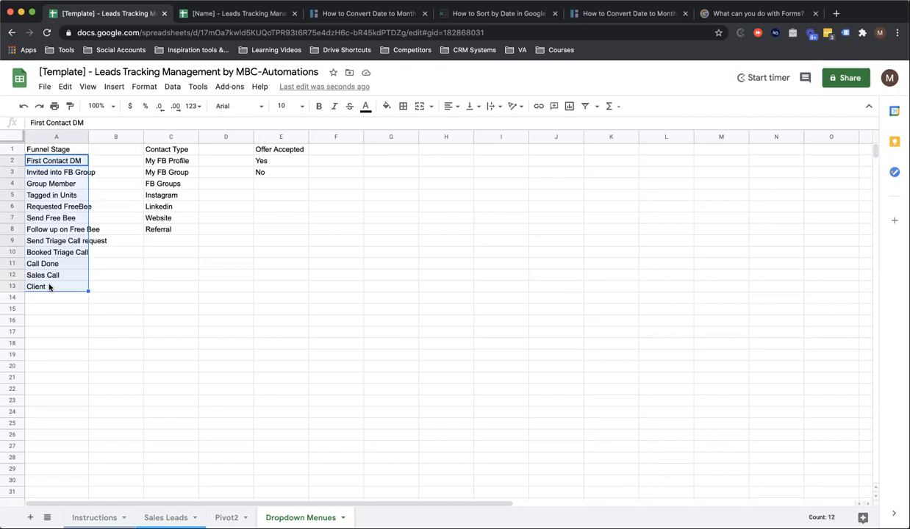
pyautogui.click(172, 163)
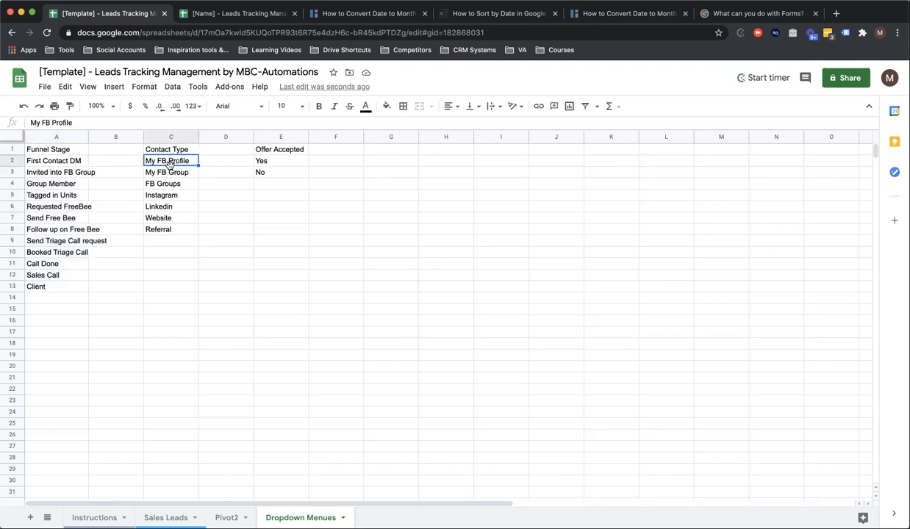
pyautogui.click(164, 152)
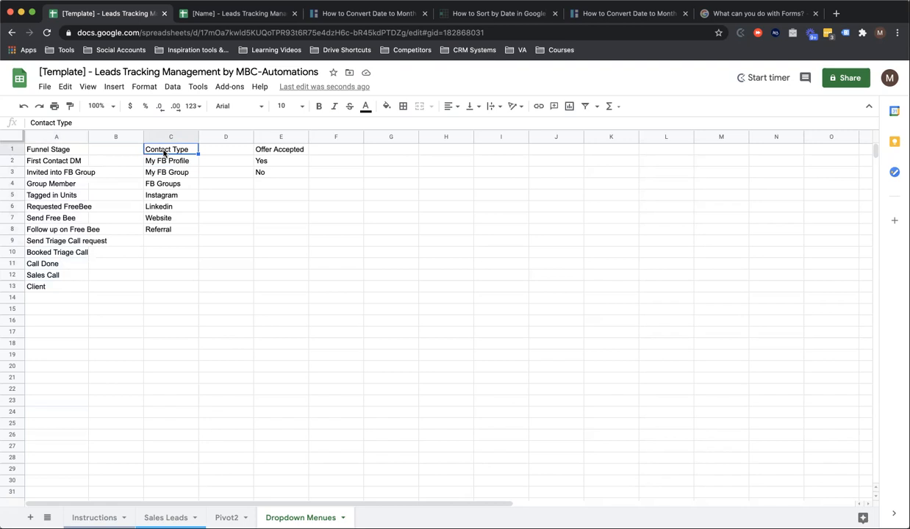
# Add Twitter as a new Contact Type option in C9
pyautogui.click(164, 240)
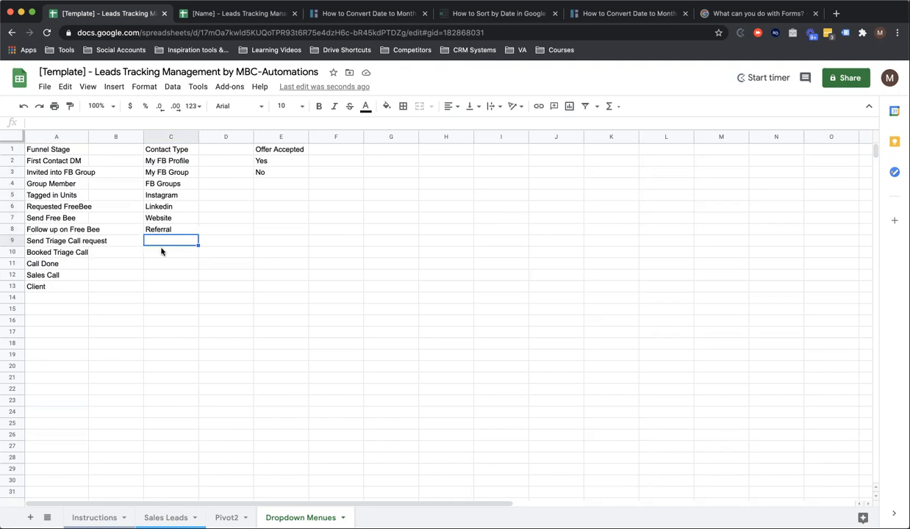
pyautogui.write('ter')
pyautogui.press('Return')
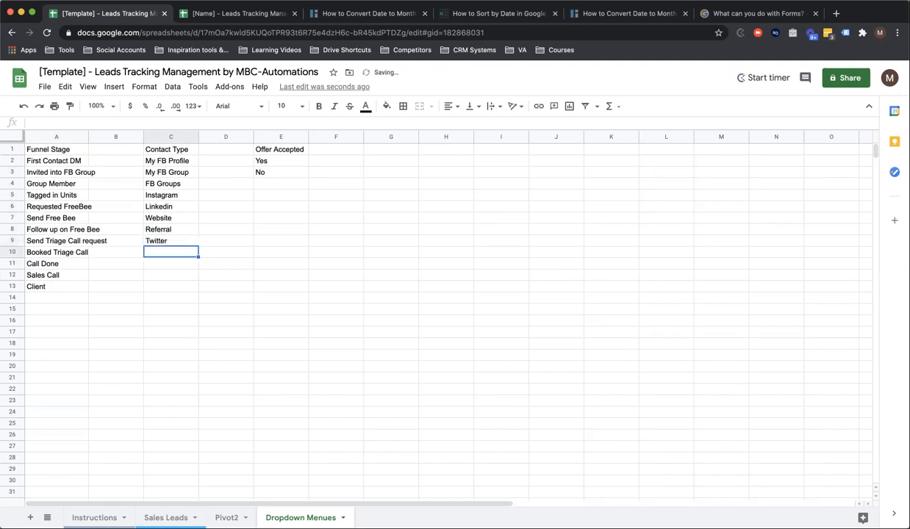
pyautogui.press('Up')
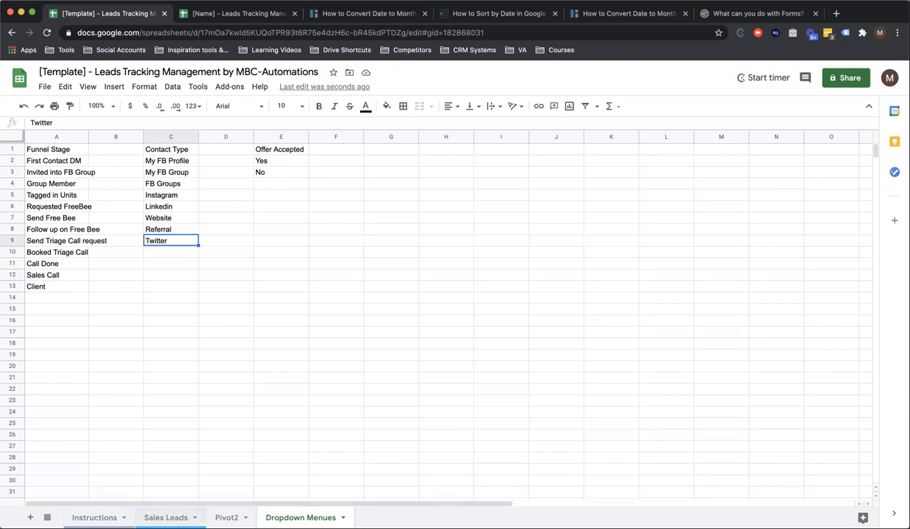
# In the Sales Leads sheet, clear the Funnel Stage values in H2:H8 and the Contact Type values in G2:G10
pyautogui.click(167, 518)
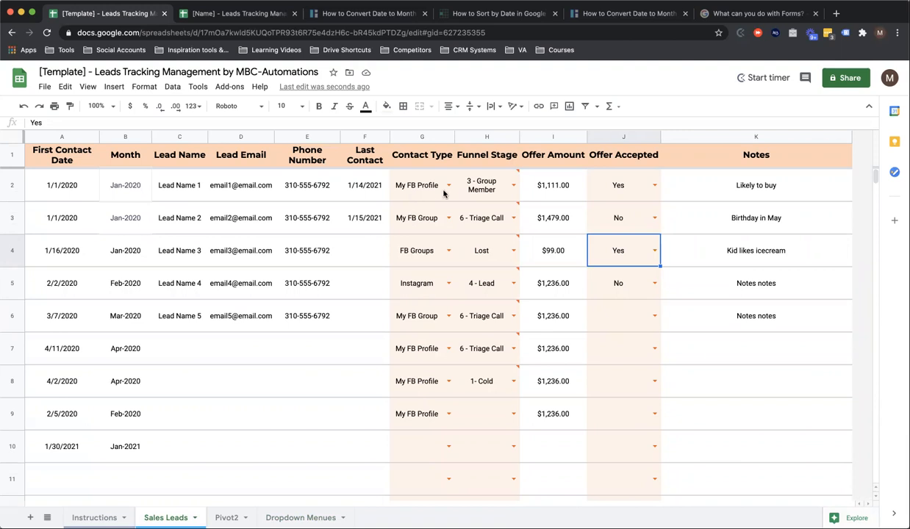
pyautogui.click(465, 181)
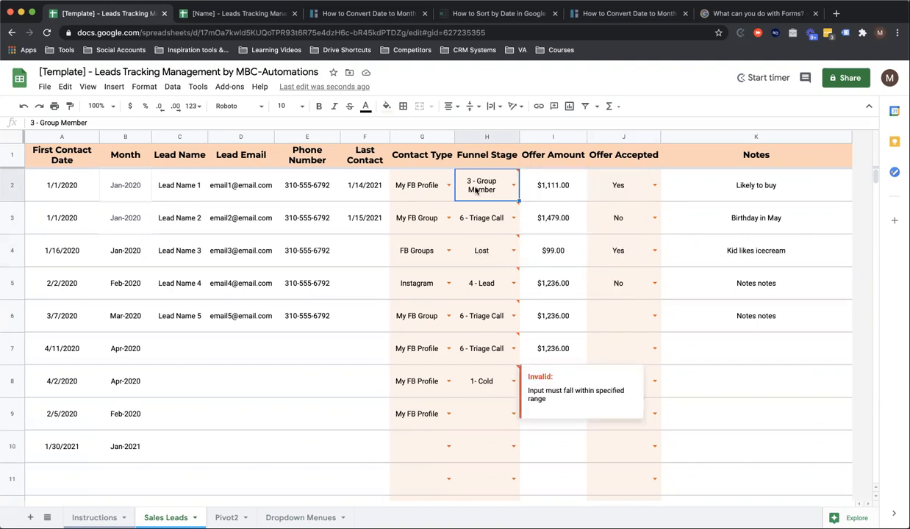
pyautogui.moveTo(476, 310); pyautogui.dragTo(482, 382)
pyautogui.press('Delete')
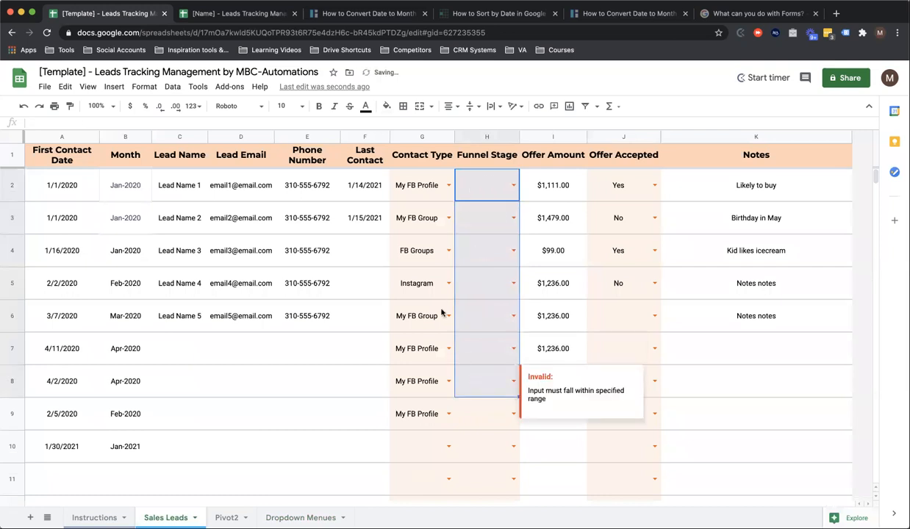
pyautogui.moveTo(423, 187); pyautogui.dragTo(417, 446)
pyautogui.press('Delete')
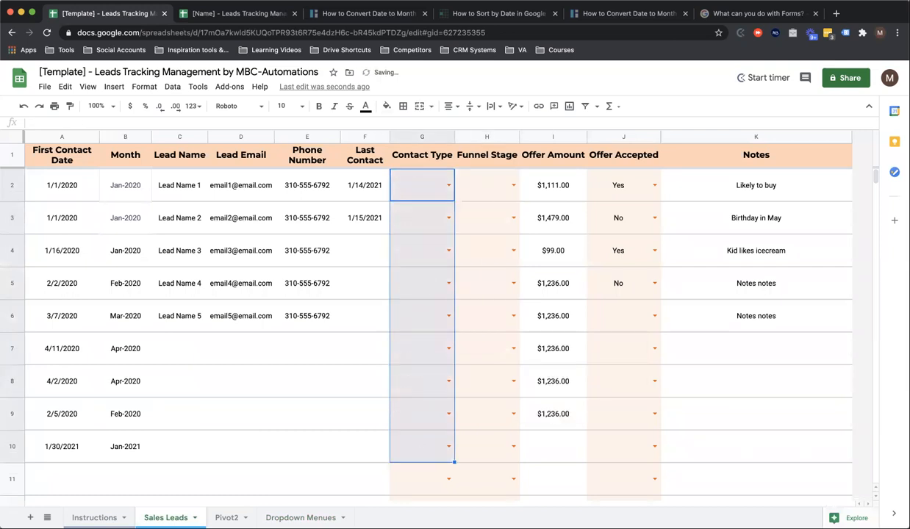
# Check the Contact Type options in G2 and set the Funnel Stage in H2, H3 and H4 to First Contact DM
pyautogui.click(448, 185)
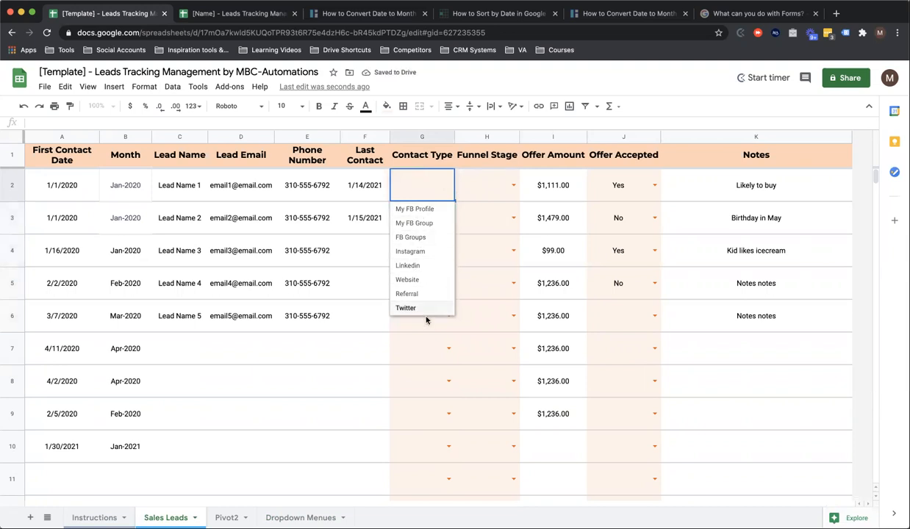
pyautogui.click(426, 320)
pyautogui.click(514, 185)
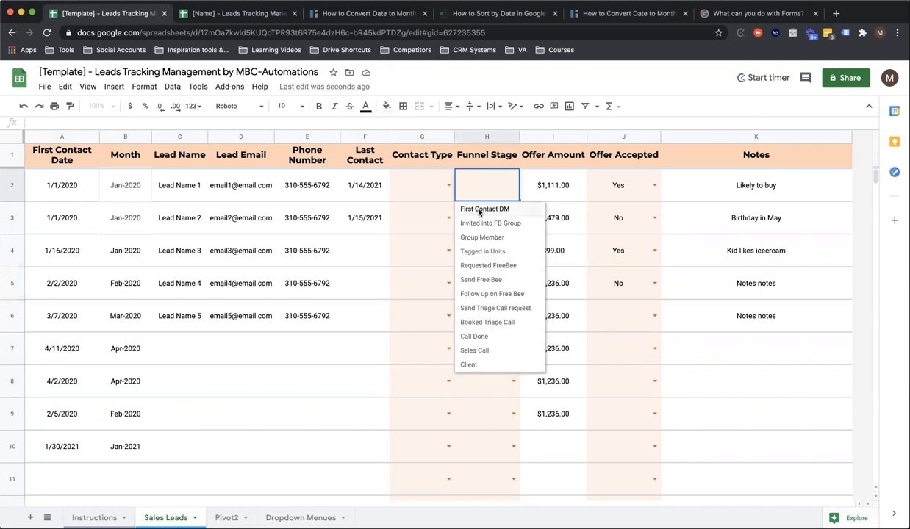
pyautogui.click(479, 211)
pyautogui.click(513, 218)
pyautogui.click(483, 240)
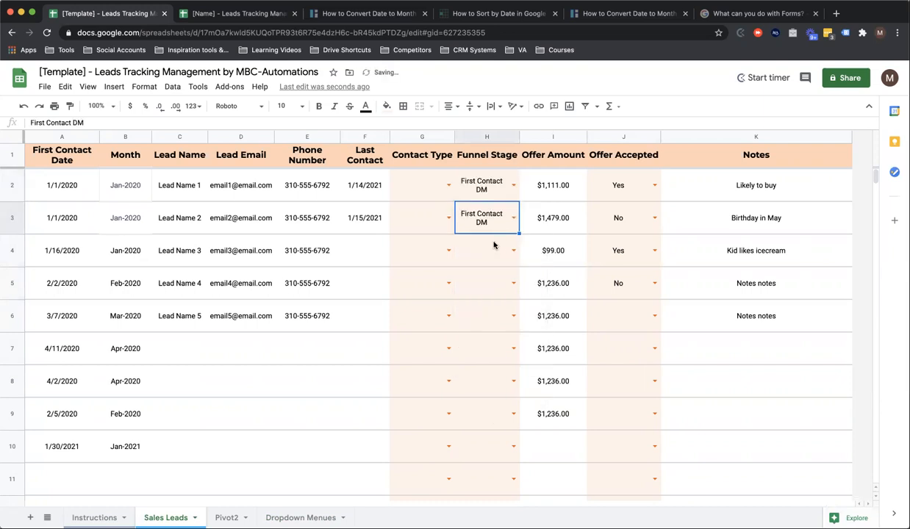
pyautogui.click(478, 245)
pyautogui.click(512, 251)
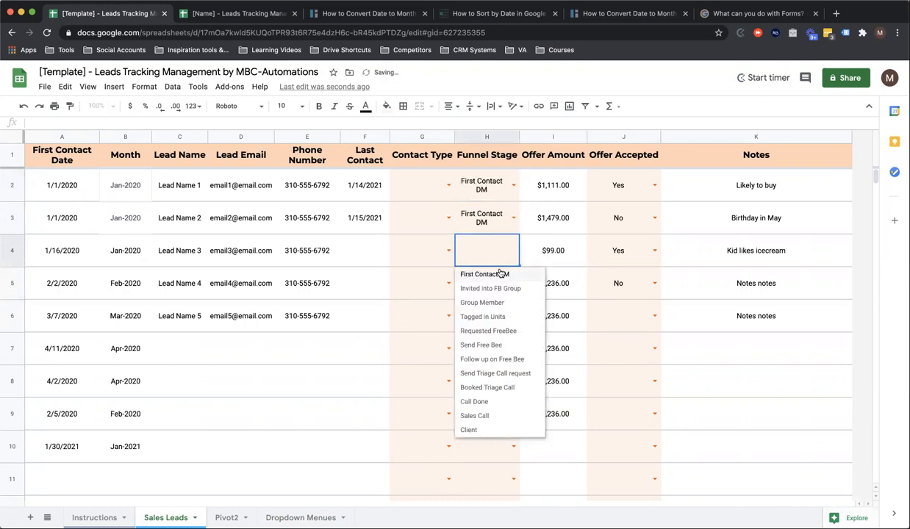
pyautogui.click(500, 274)
pyautogui.click(474, 285)
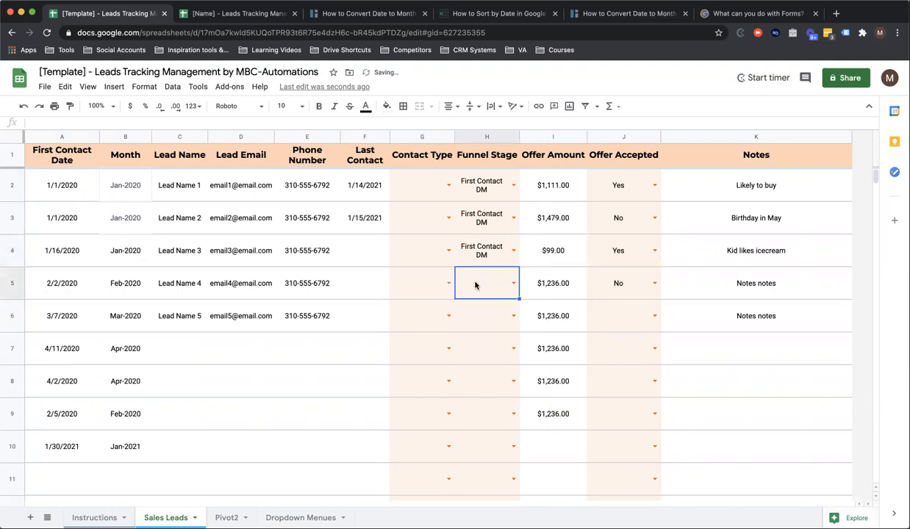
# Set the data validation list range for Funnel Stage cell H2 to 'Dropdown Menues'!A2:A21 and save it
pyautogui.click(481, 184)
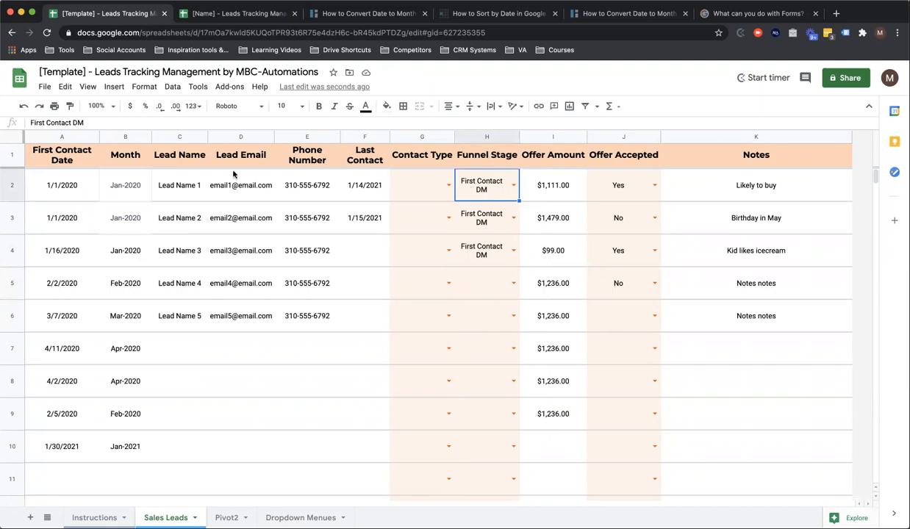
pyautogui.click(171, 87)
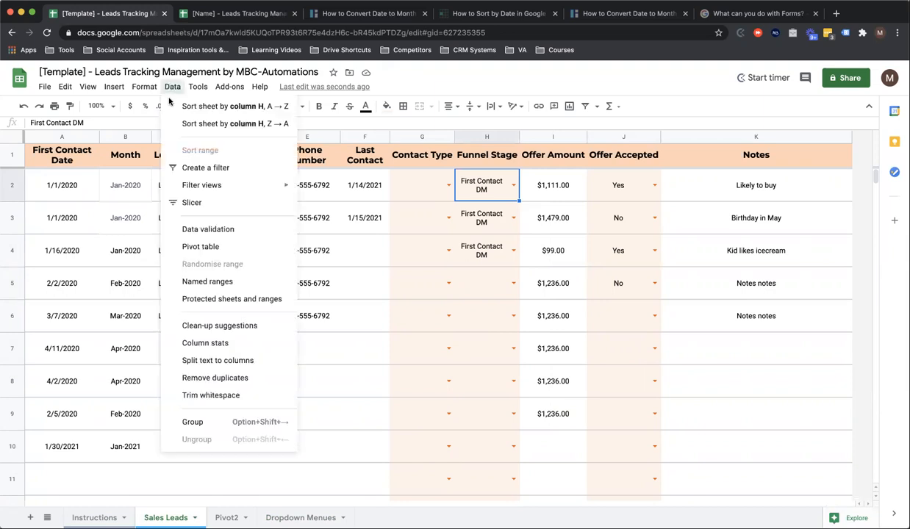
pyautogui.click(189, 228)
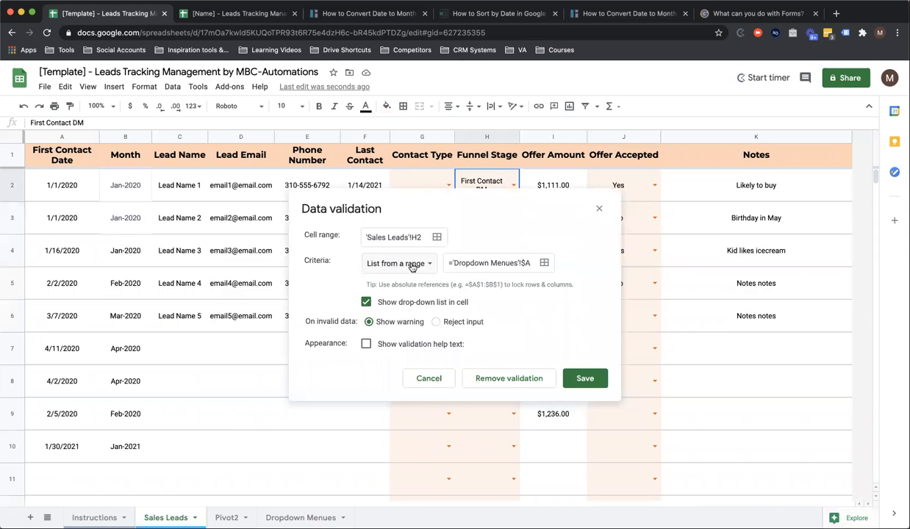
pyautogui.click(541, 263)
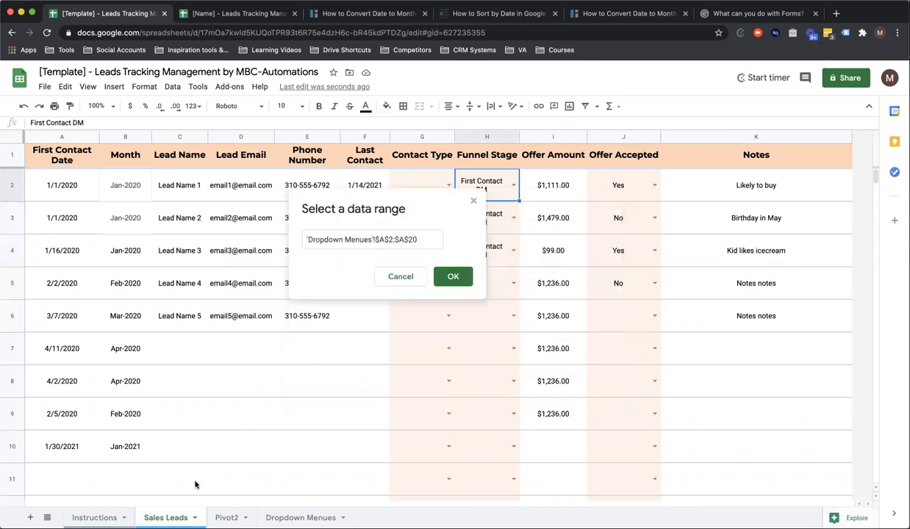
pyautogui.click(301, 517)
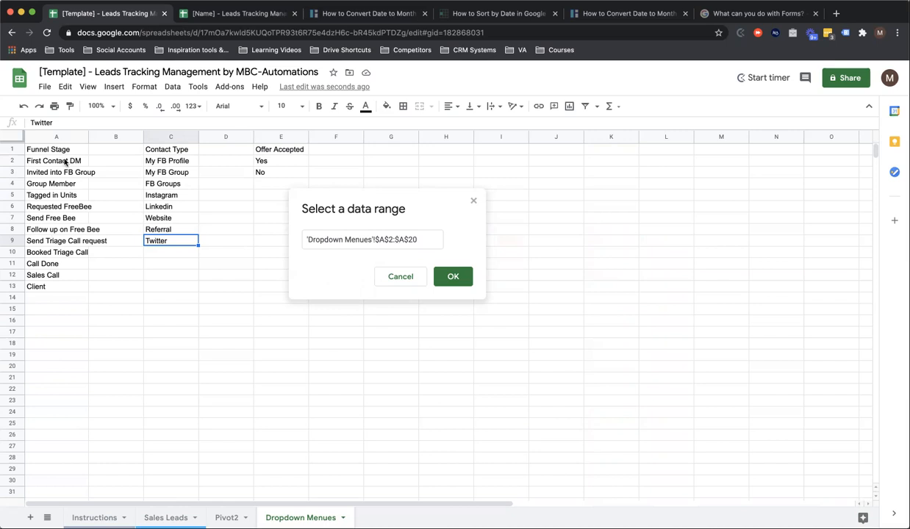
pyautogui.moveTo(65, 161); pyautogui.dragTo(37, 379)
pyautogui.click(451, 277)
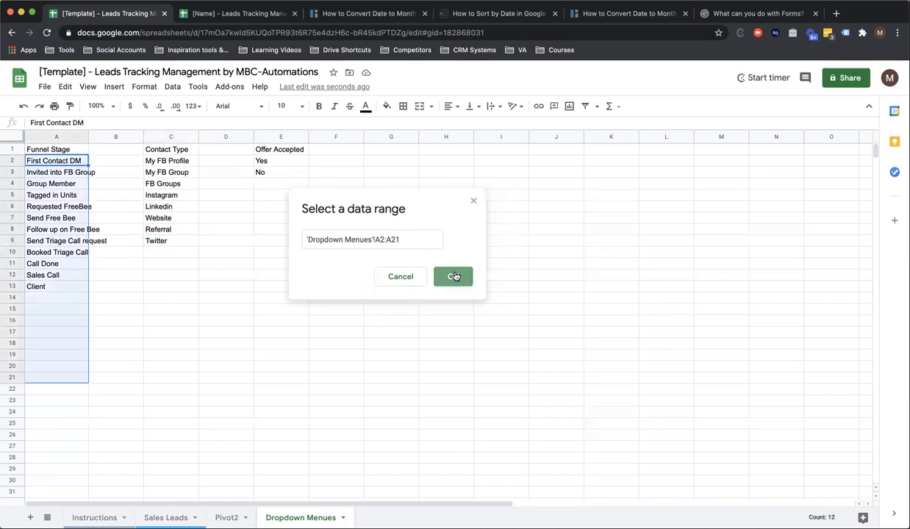
pyautogui.click(585, 378)
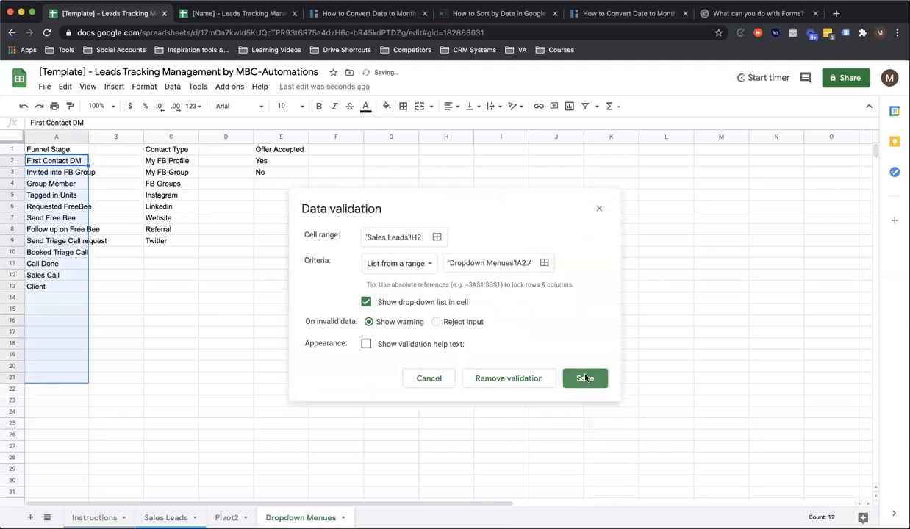
# Return to the Sales Leads sheet and view the Contact Type options offered in G2
pyautogui.click(173, 167)
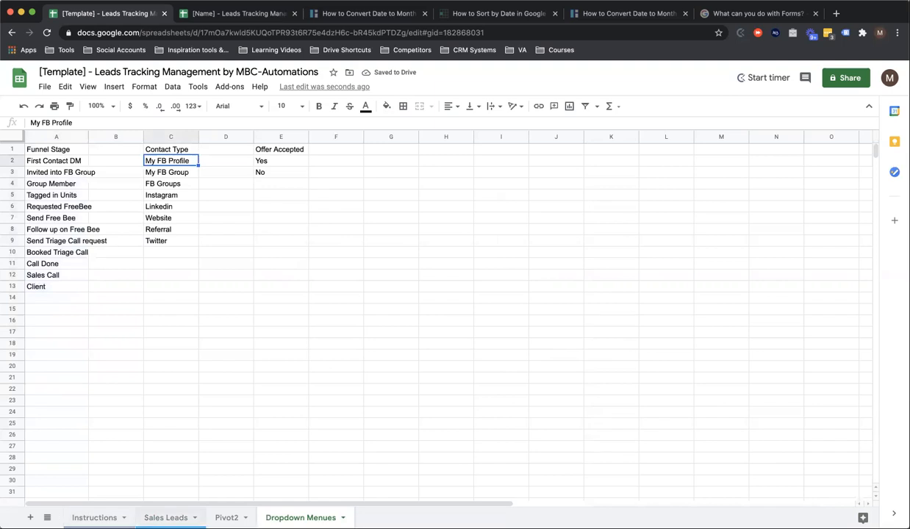
pyautogui.click(168, 517)
pyautogui.click(449, 185)
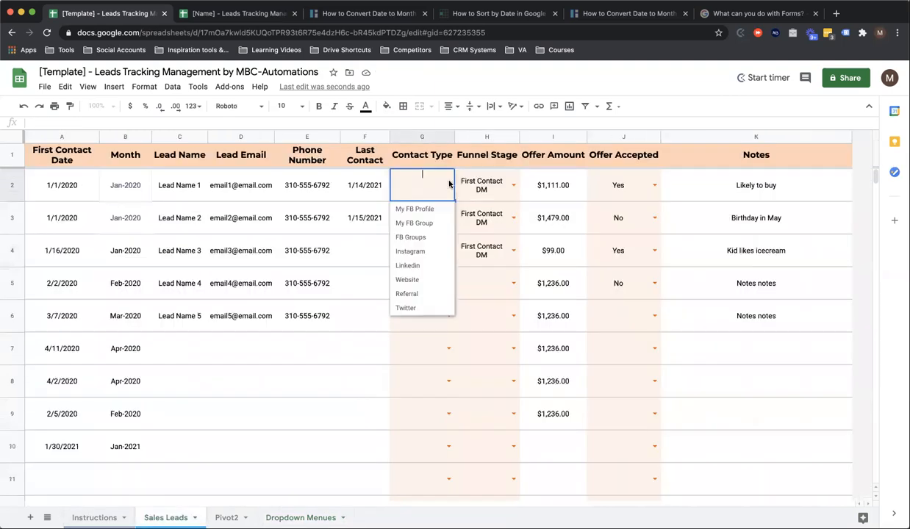
pyautogui.click(449, 184)
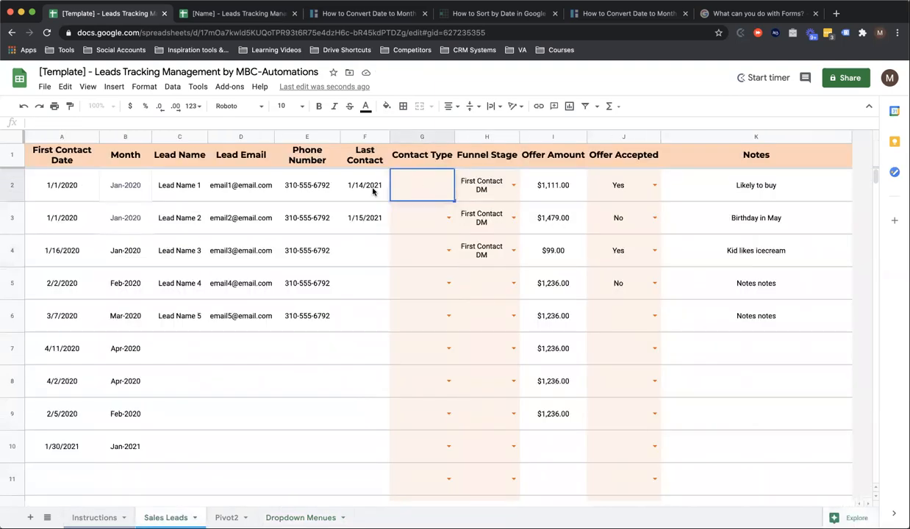
# Fill the Funnel Stage dropdown from H2 down to H89 and clear the copied values from those cells
pyautogui.click(512, 197)
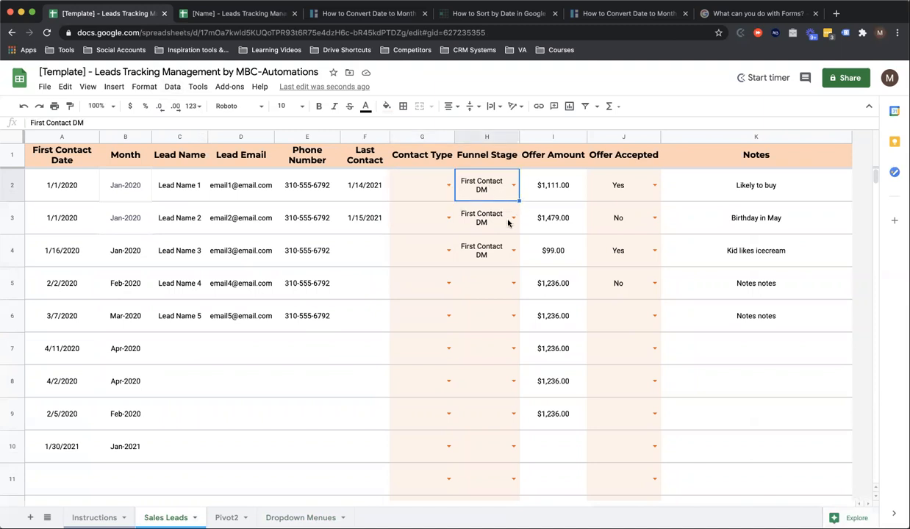
pyautogui.moveTo(519, 200); pyautogui.dragTo(490, 335)
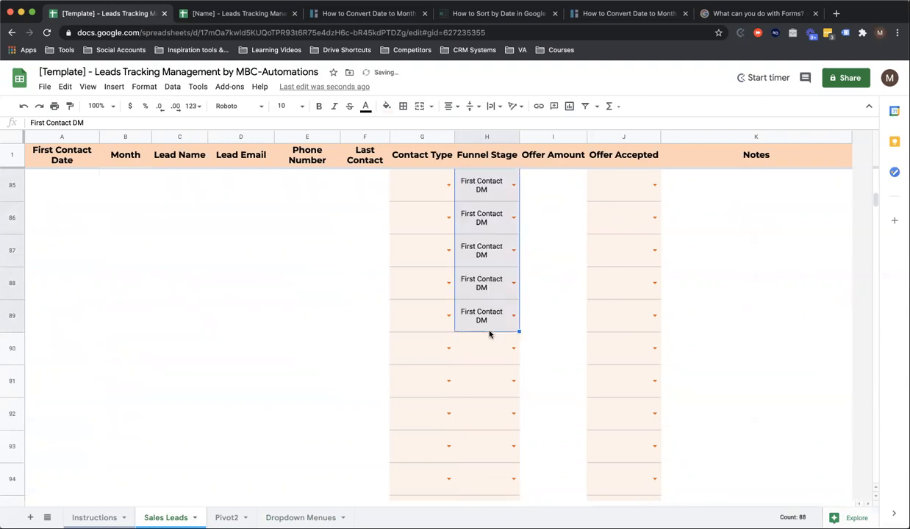
pyautogui.press('Delete')
pyautogui.scroll(20, 490, 335)
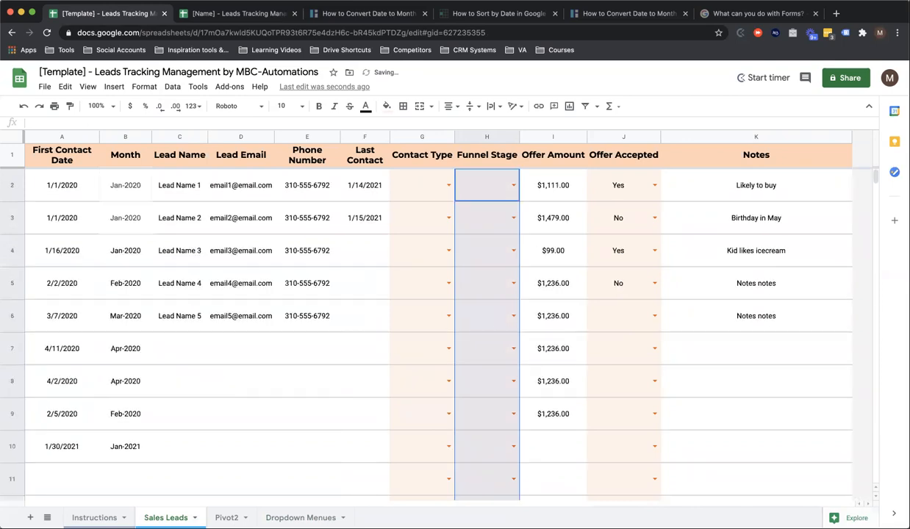
# Set the Funnel Stage in H2 to First Contact DM, fill it down the column, and undo the fill
pyautogui.click(513, 185)
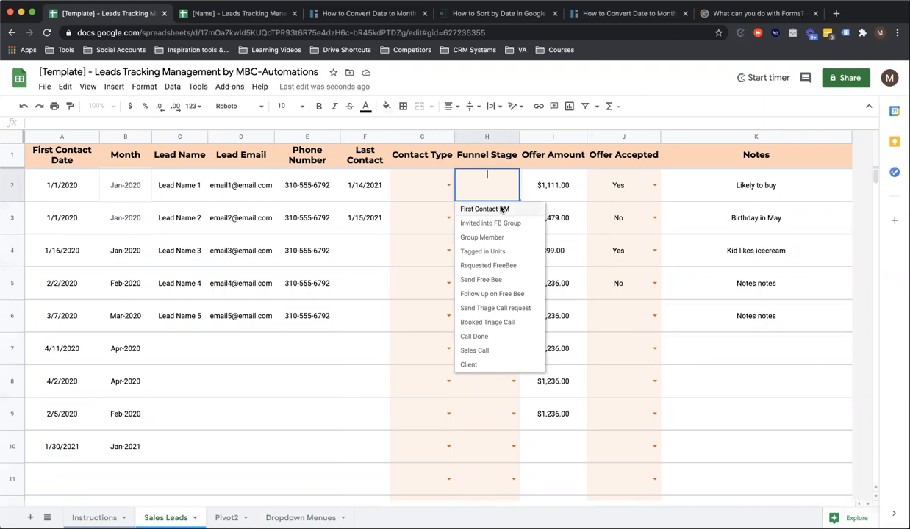
pyautogui.click(484, 209)
pyautogui.doubleClick(519, 201)
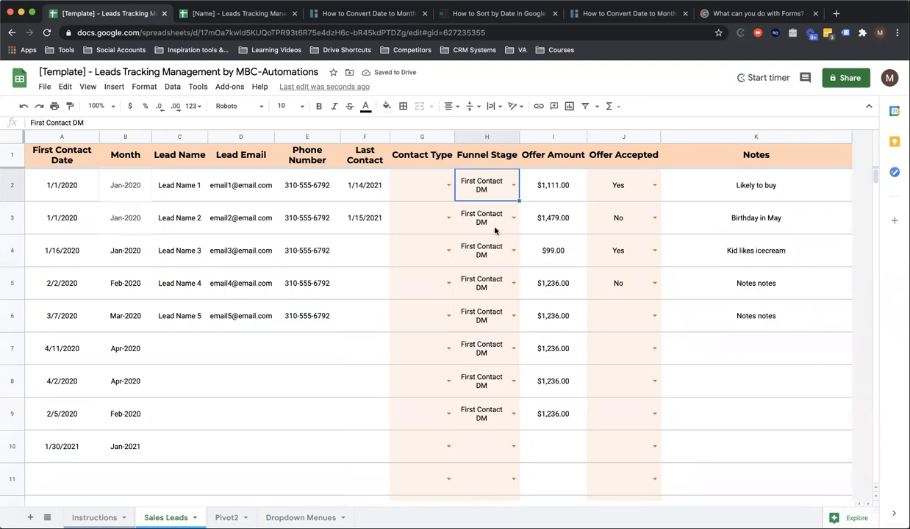
pyautogui.press('super+z')
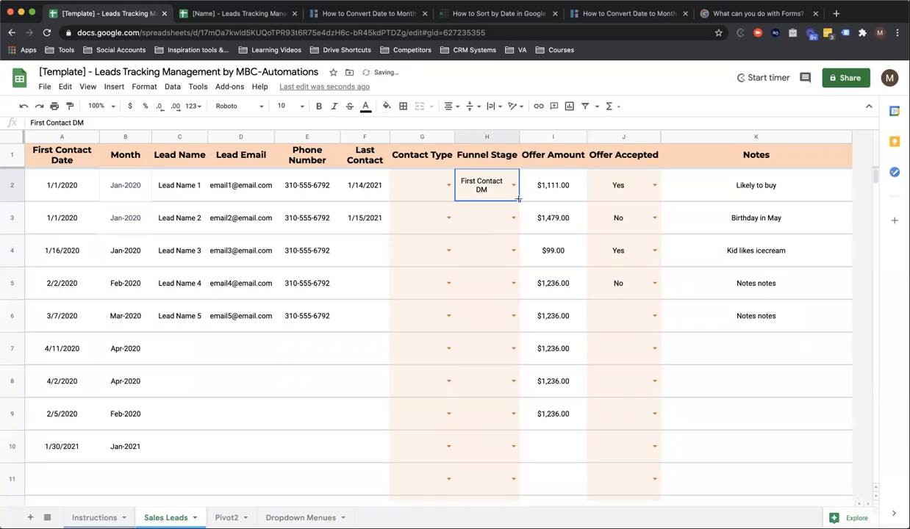
# Check the Funnel Stage options in H3 and fill the blank dropdown cell down through the rows below it
pyautogui.click(481, 218)
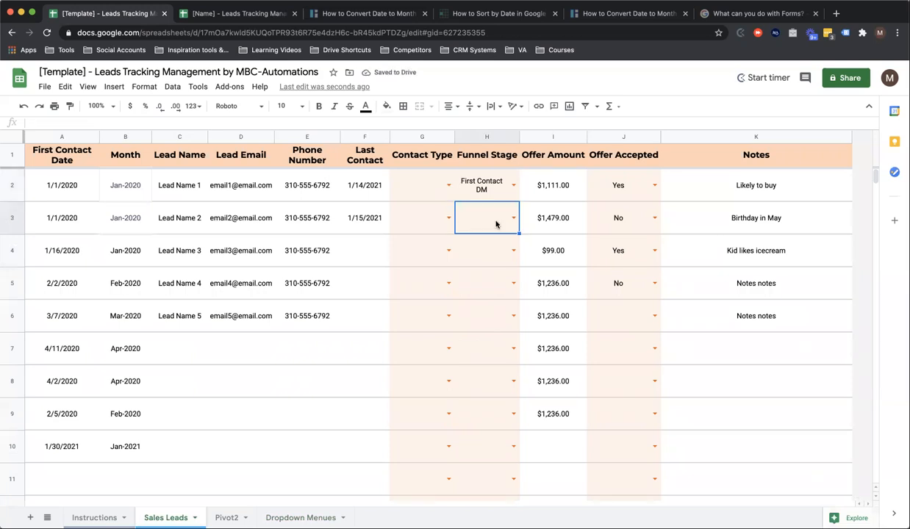
pyautogui.click(513, 218)
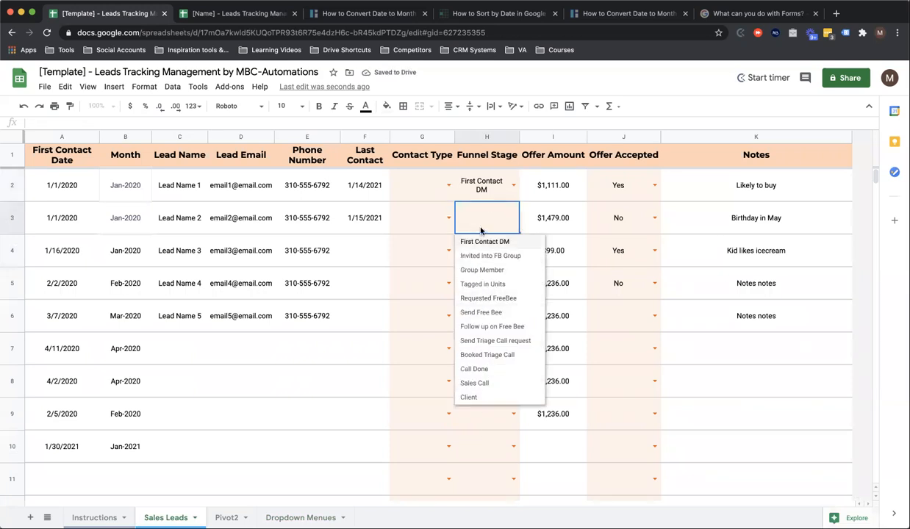
pyautogui.click(516, 233)
pyautogui.click(521, 231)
pyautogui.click(497, 232)
pyautogui.moveTo(518, 233); pyautogui.dragTo(505, 344)
pyautogui.scroll(20, 505, 344)
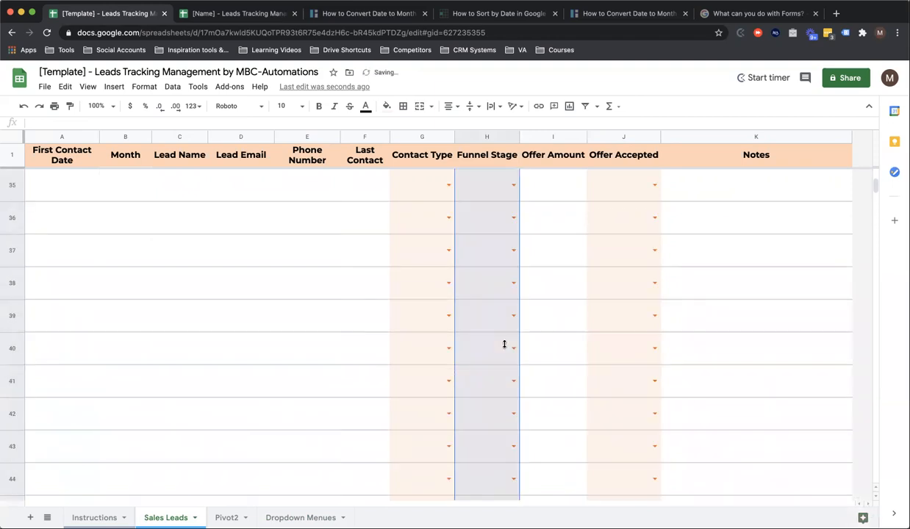
# View the Contact Type options in G2 and check the Offer Accepted dropdown in J2
pyautogui.click(423, 181)
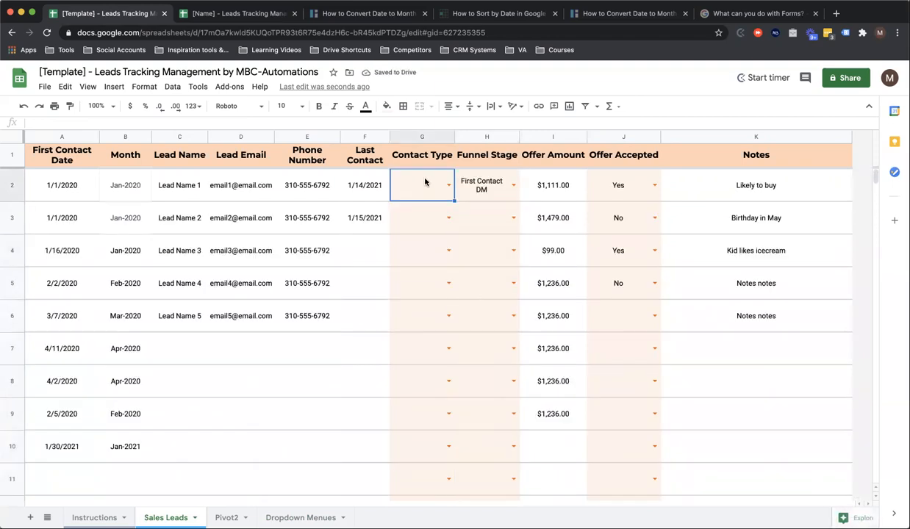
pyautogui.click(446, 186)
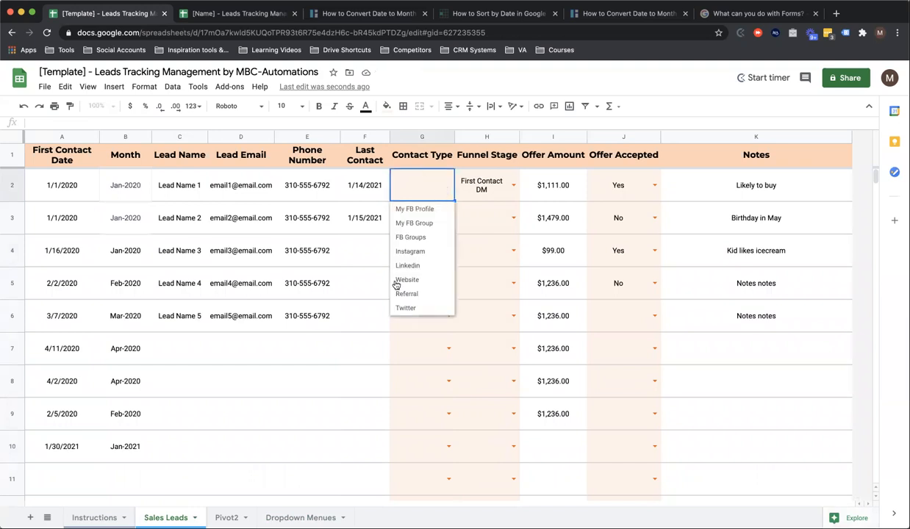
pyautogui.click(648, 189)
pyautogui.click(652, 189)
# Check G2's data validation range 'Dropdown Menues'!$C$2:$C$20 against the Contact Type list on the Dropdown Menues sheet and save the rule
pyautogui.click(425, 188)
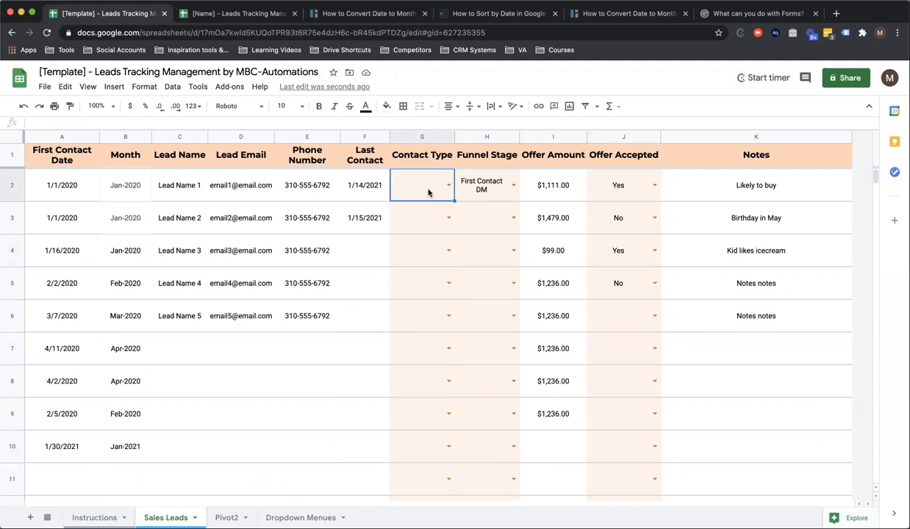
pyautogui.click(172, 87)
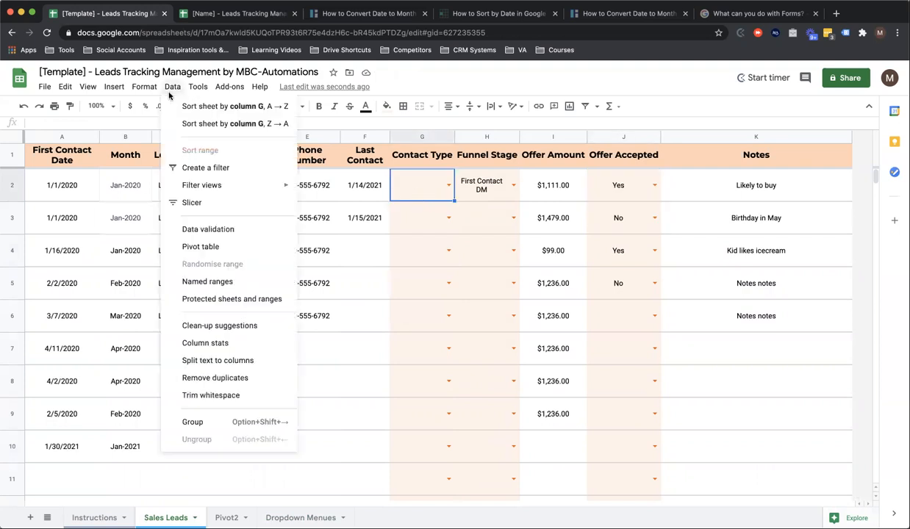
pyautogui.click(207, 230)
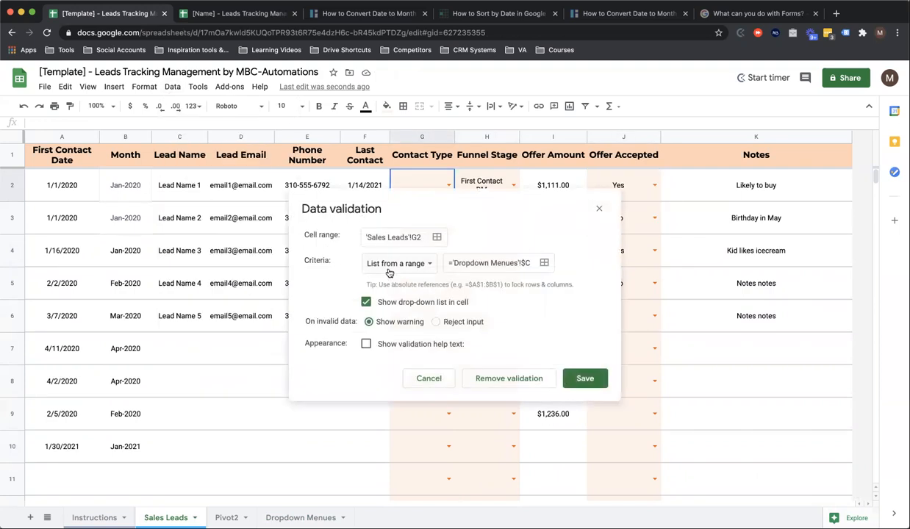
pyautogui.click(544, 264)
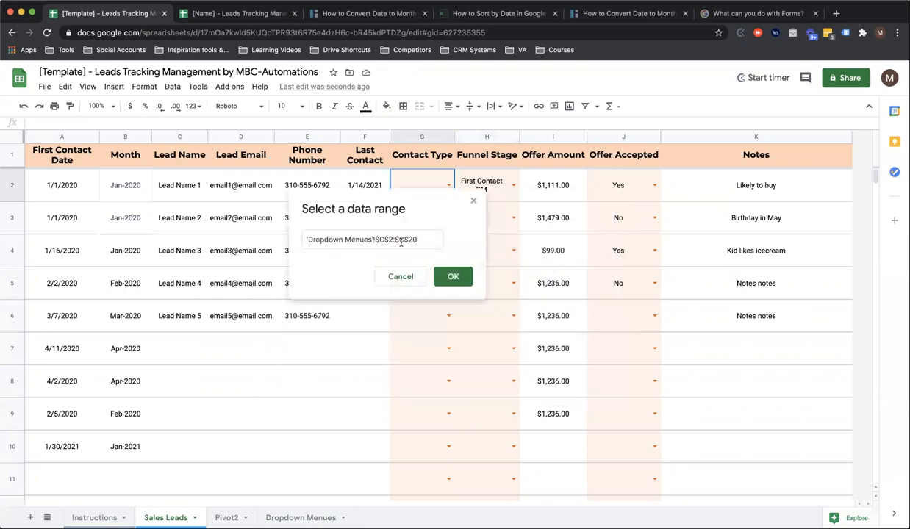
pyautogui.click(300, 517)
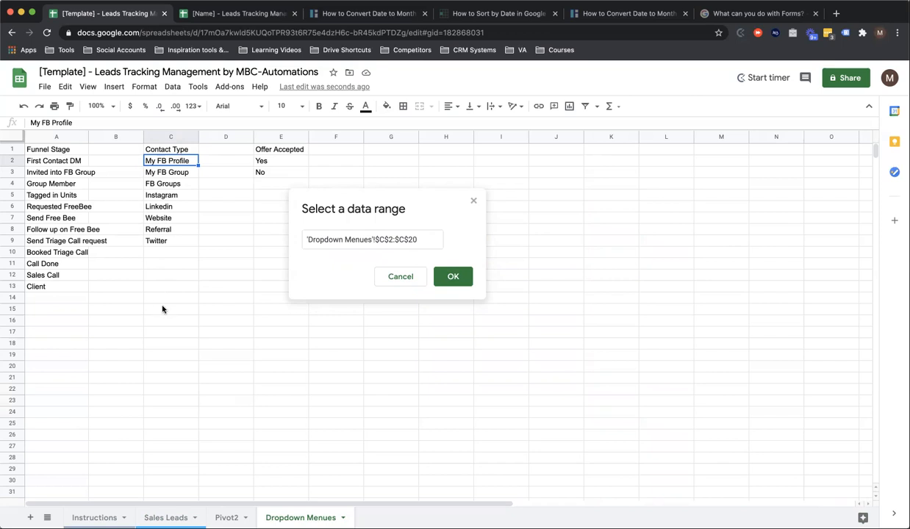
pyautogui.click(435, 277)
pyautogui.click(582, 377)
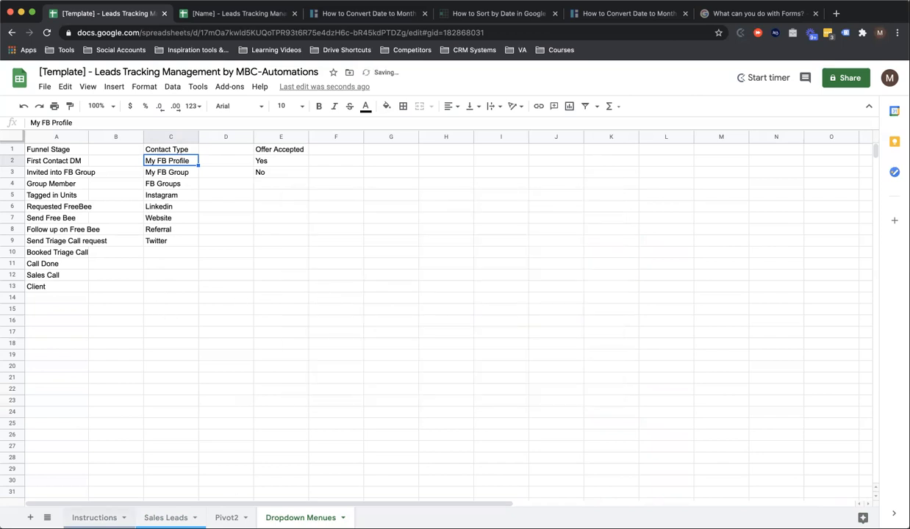
# On the Sales Leads sheet, set the Funnel Stage in H2 to Invited into FB Group and in H3 and H4 to First Contact DM
pyautogui.click(152, 514)
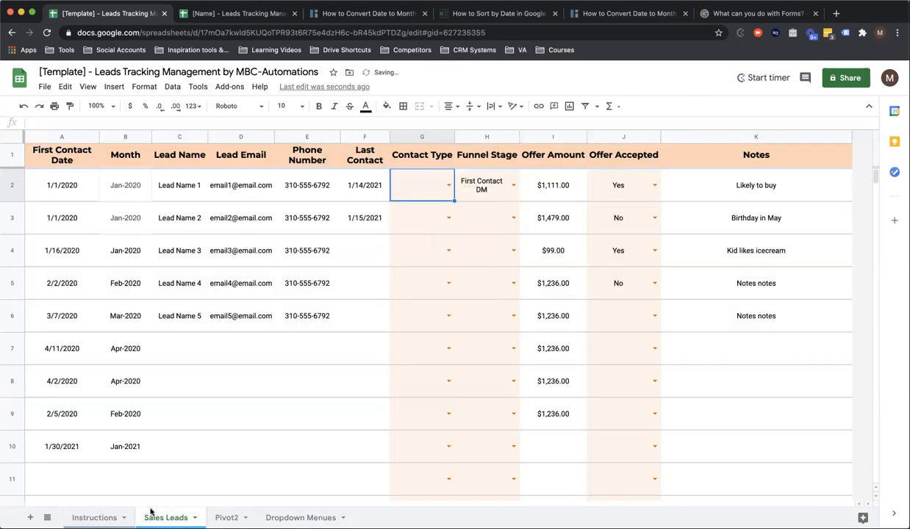
pyautogui.click(517, 188)
pyautogui.click(478, 217)
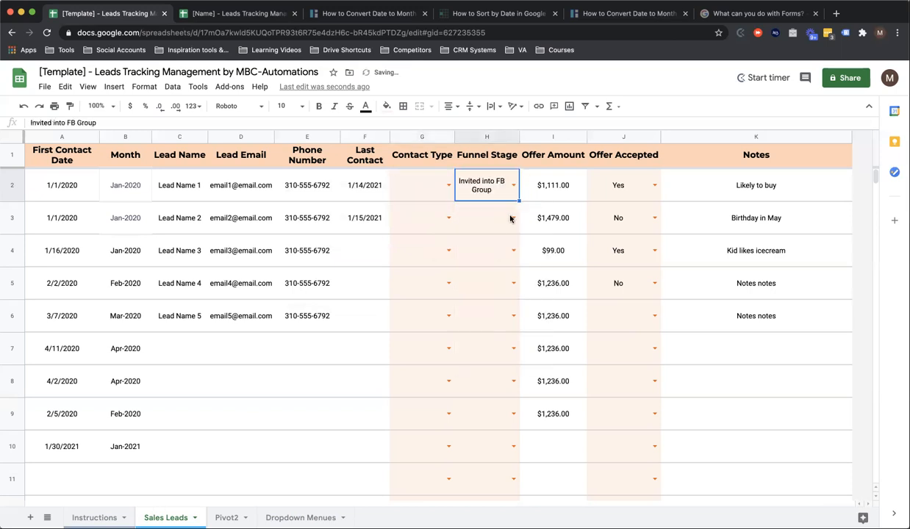
pyautogui.click(510, 218)
pyautogui.click(494, 237)
pyautogui.click(498, 247)
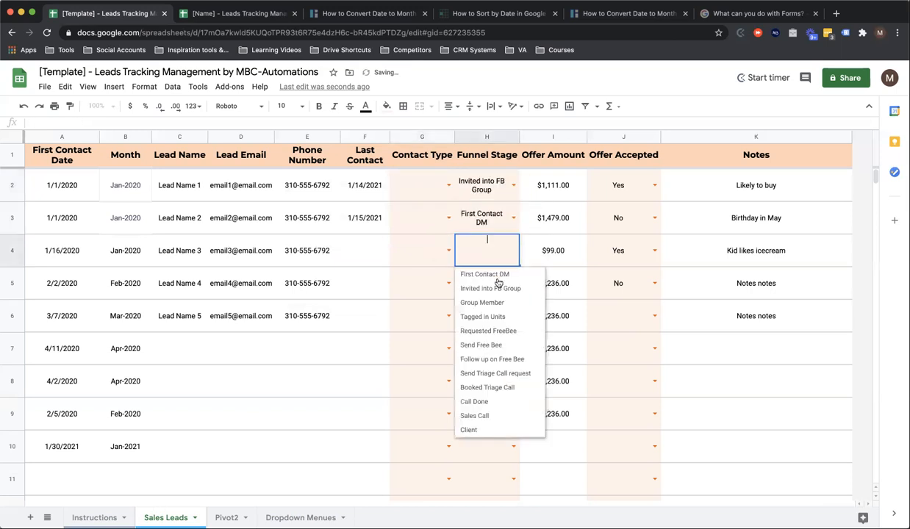
pyautogui.click(487, 275)
# View the Funnel Stage pivot tables and the Funnel Stage Per Month chart on the Pivot2 sheet
pyautogui.click(400, 193)
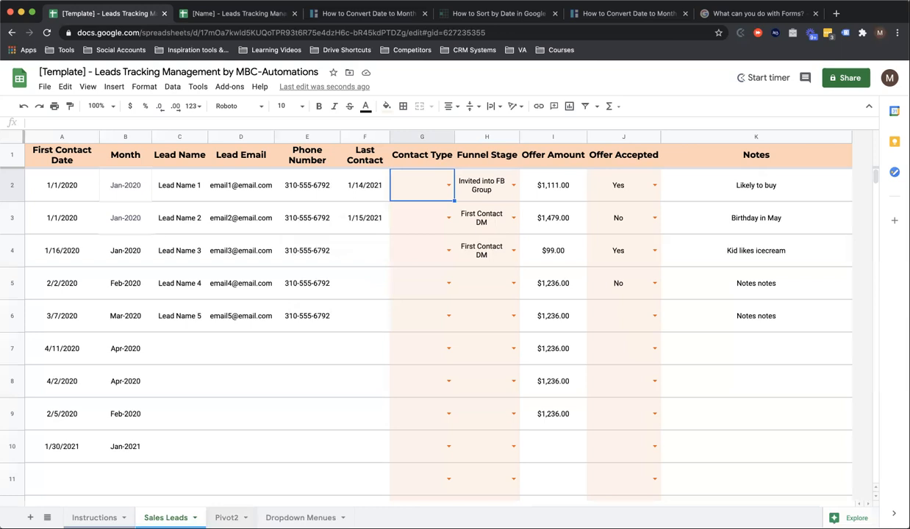
pyautogui.click(226, 519)
pyautogui.scroll(2, 240, 307)
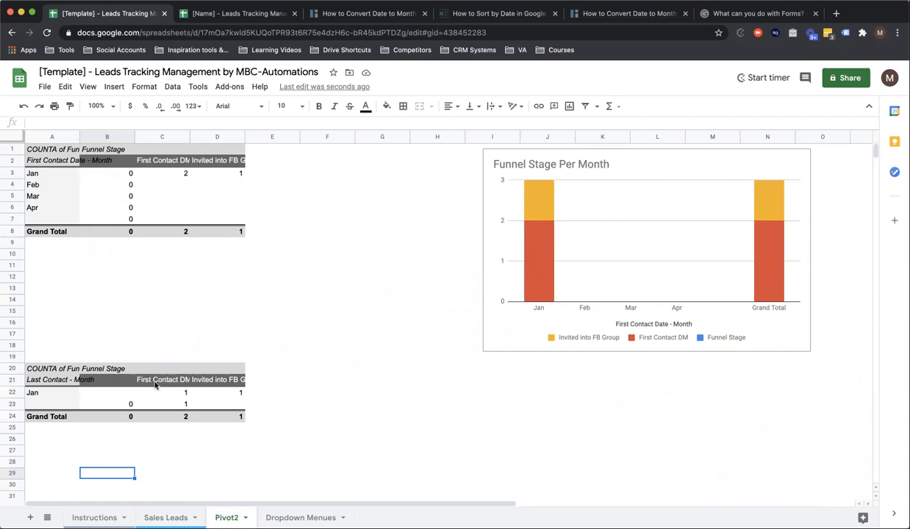
# On the Sales Leads sheet, set the Contact Type in G2 to My FB Group, G3 to My FB Profile and G4 to Linkedin
pyautogui.click(168, 518)
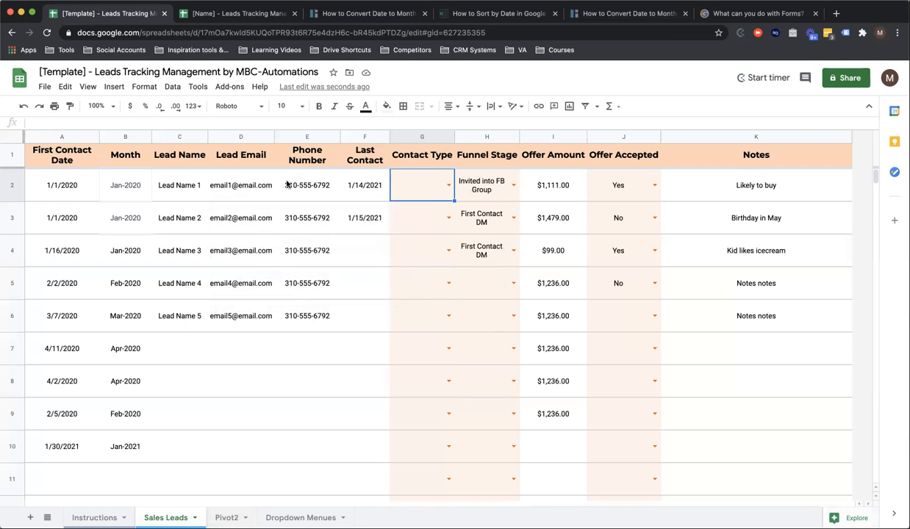
pyautogui.click(445, 184)
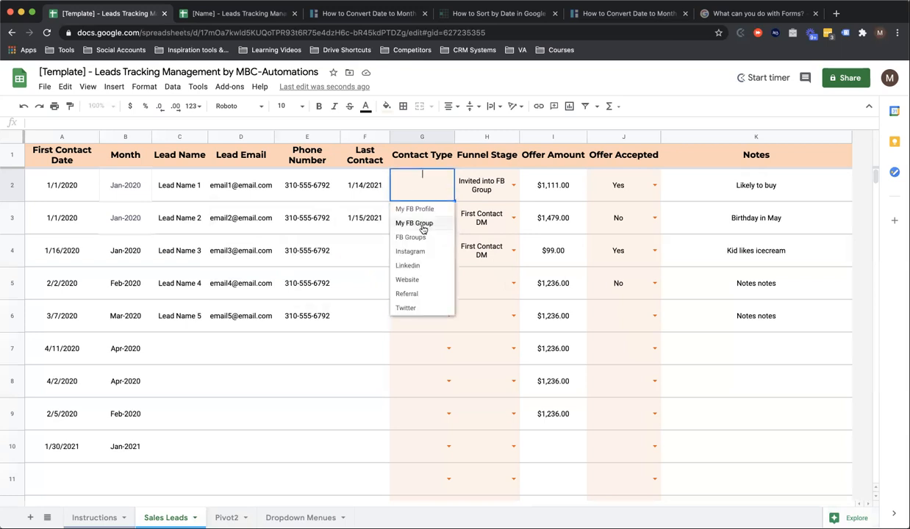
pyautogui.click(414, 223)
pyautogui.doubleClick(427, 213)
pyautogui.click(413, 241)
pyautogui.click(447, 252)
pyautogui.click(407, 325)
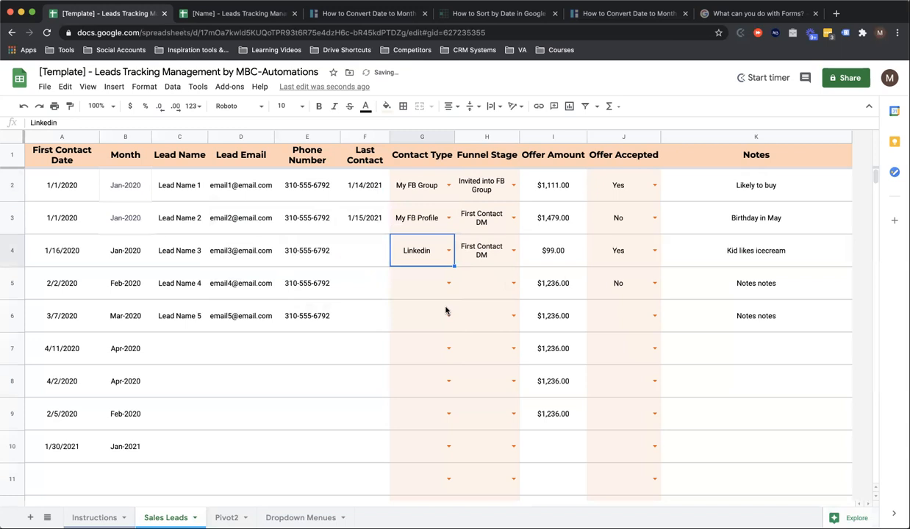
# Set the Contact Type in G5 to My FB Group, G6 and G7 to My FB Profile, G8 to Website and G9 to FB Groups
pyautogui.click(448, 283)
pyautogui.click(414, 321)
pyautogui.click(447, 316)
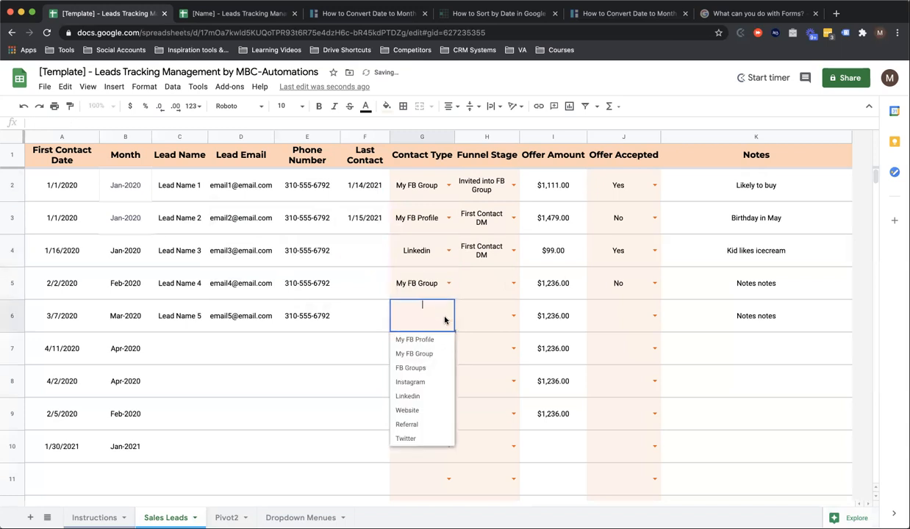
pyautogui.click(431, 342)
pyautogui.click(448, 348)
pyautogui.click(427, 372)
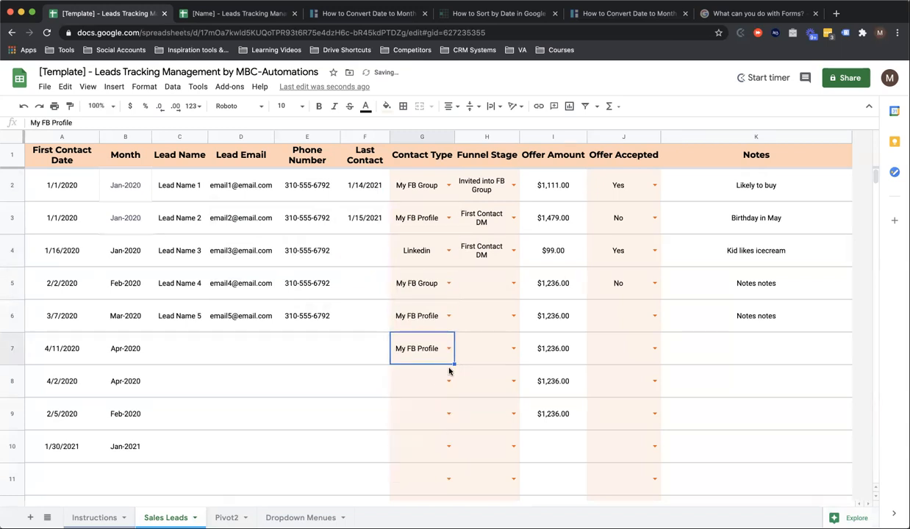
pyautogui.click(446, 390)
pyautogui.click(412, 476)
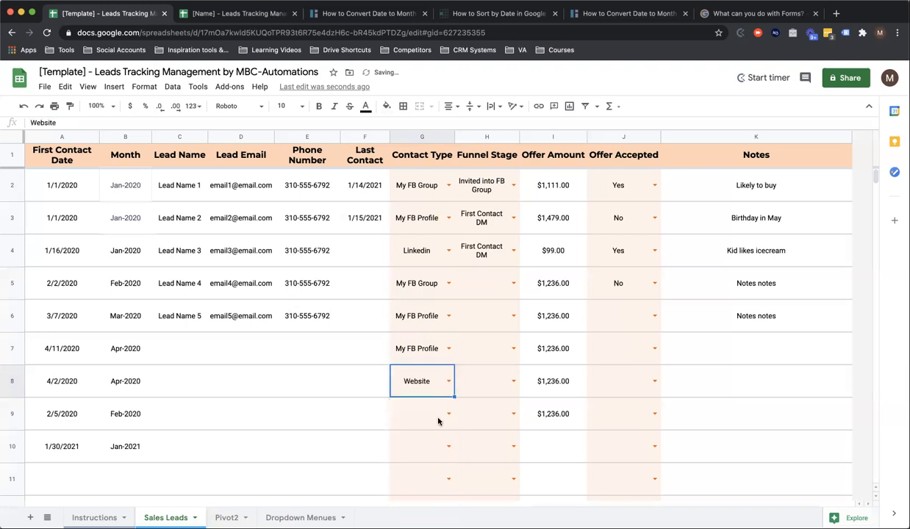
pyautogui.click(438, 416)
pyautogui.click(412, 466)
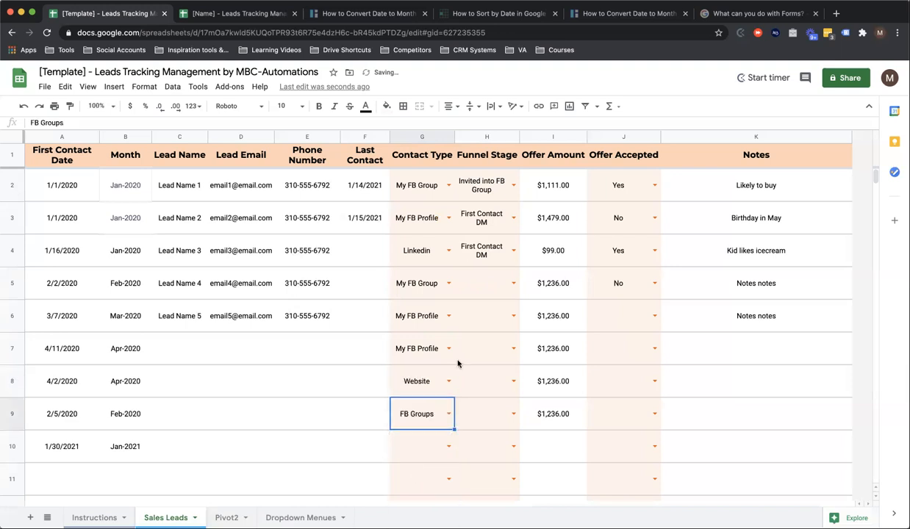
# Set the Funnel Stage in H5 to Call Done, H6 to Sales Call, H7 and H8 to Follow up on Free Bee, and H9 to Tagged in Units
pyautogui.click(511, 282)
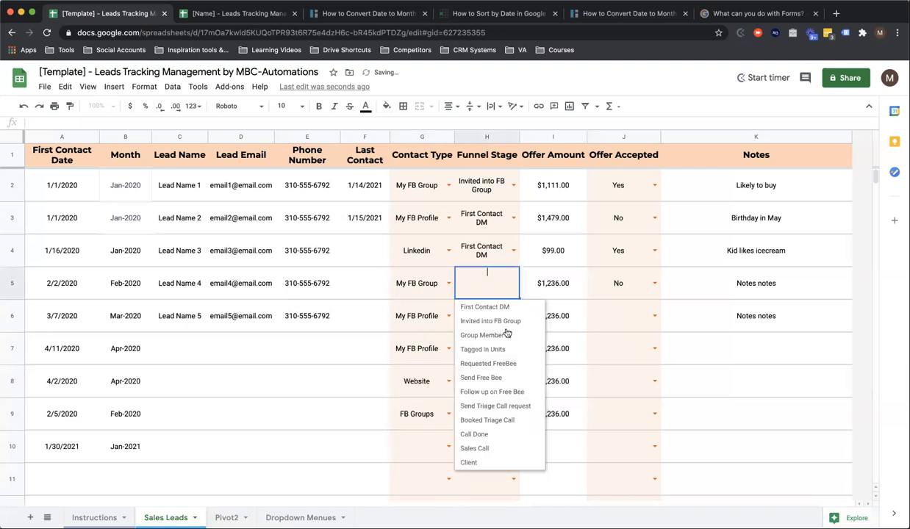
pyautogui.click(475, 434)
pyautogui.doubleClick(492, 316)
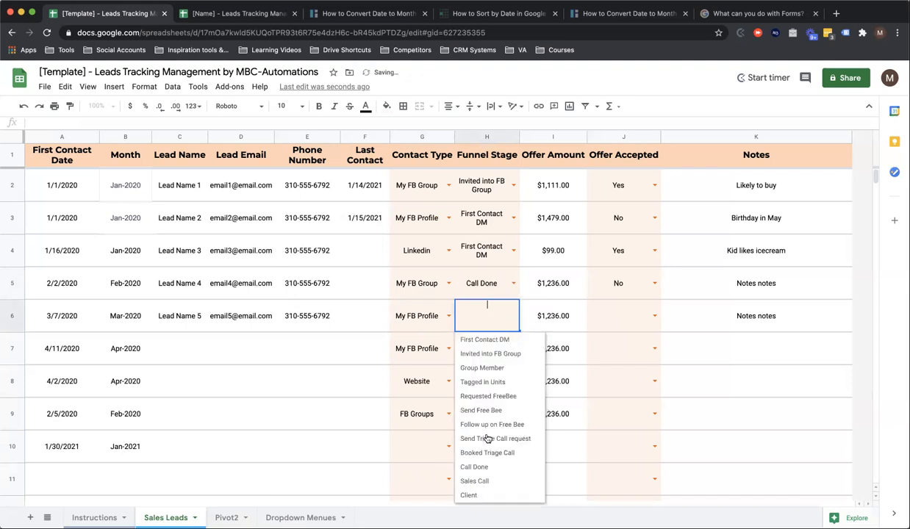
pyautogui.click(478, 481)
pyautogui.doubleClick(496, 342)
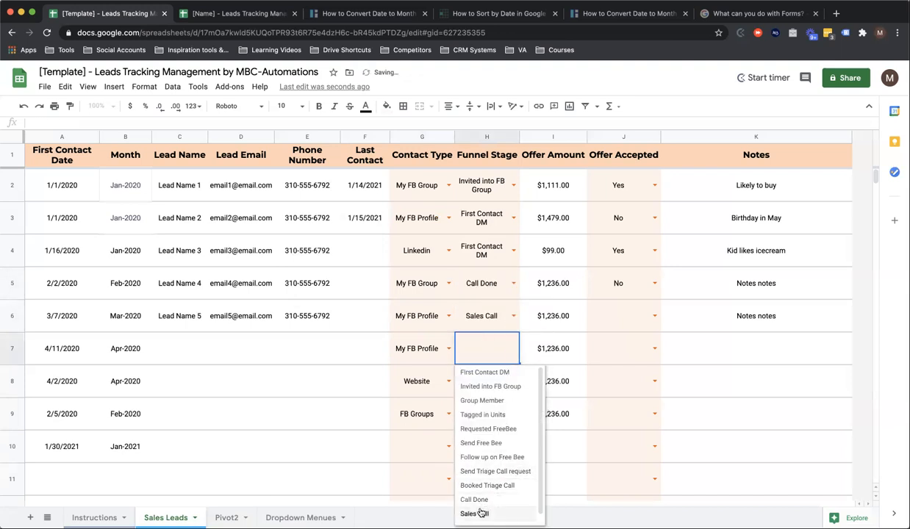
pyautogui.click(474, 457)
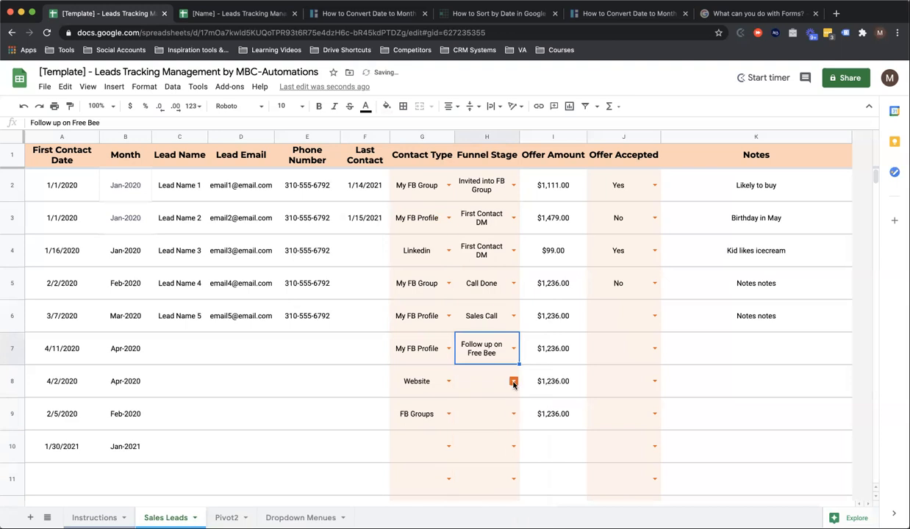
pyautogui.click(513, 381)
pyautogui.click(492, 490)
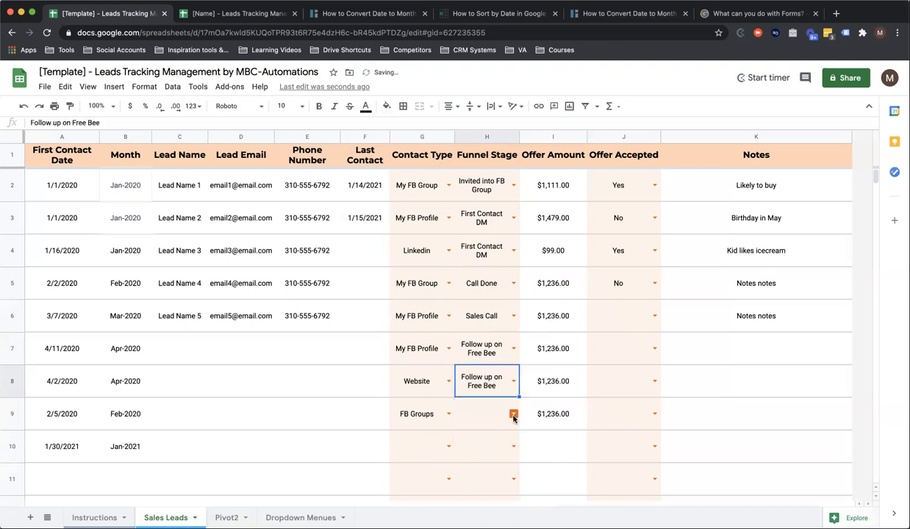
pyautogui.click(512, 414)
pyautogui.click(489, 481)
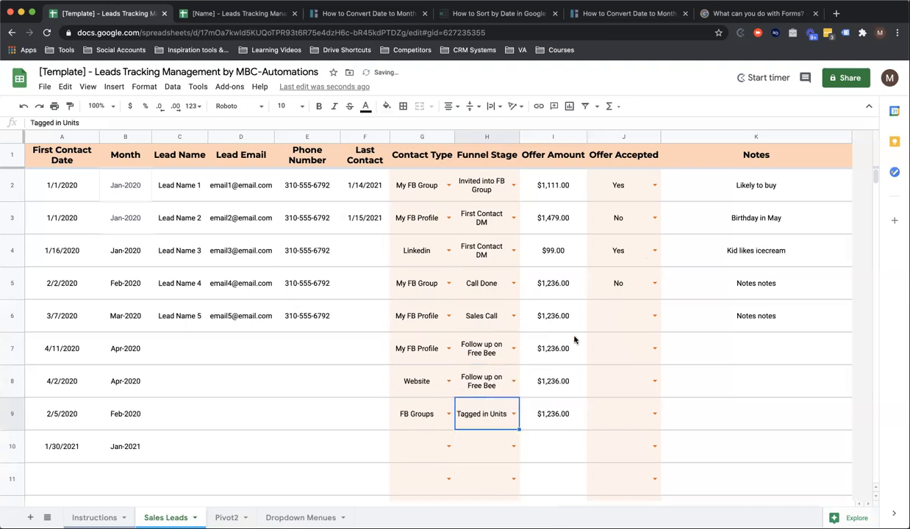
# Change the First Contact Date in A10 to 5/20/2021 using the date picker
pyautogui.doubleClick(50, 442)
pyautogui.click(104, 339)
pyautogui.click(102, 338)
pyautogui.click(102, 338)
pyautogui.click(103, 338)
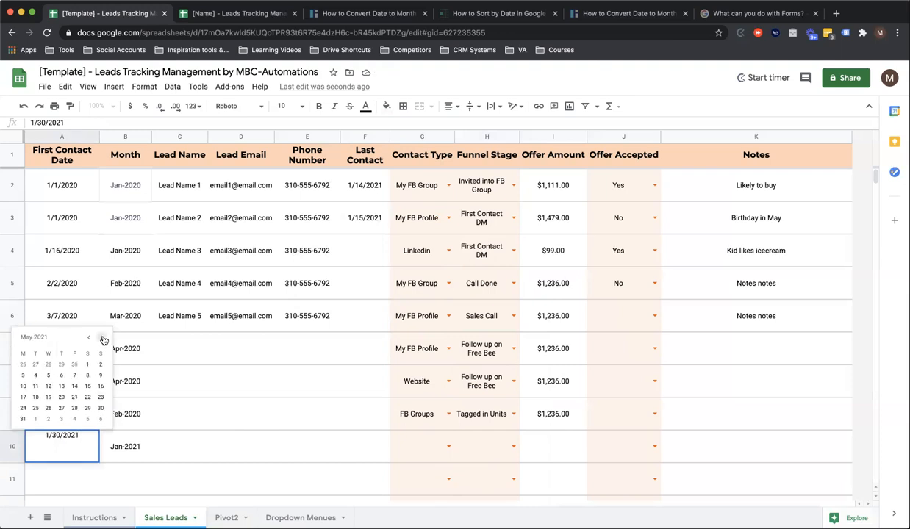
pyautogui.click(61, 397)
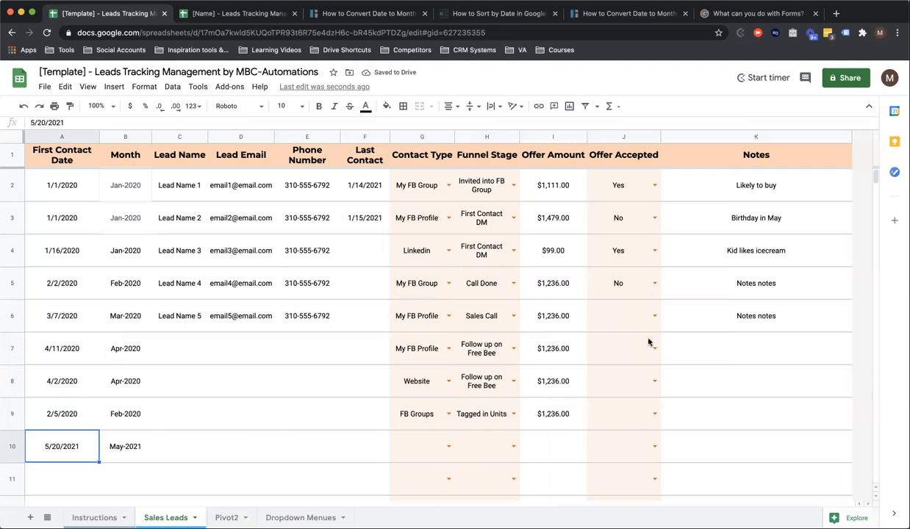
# Set Offer Accepted in J6 and J7 to Yes, J8 to No and J9 to Yes
pyautogui.click(653, 316)
pyautogui.click(614, 337)
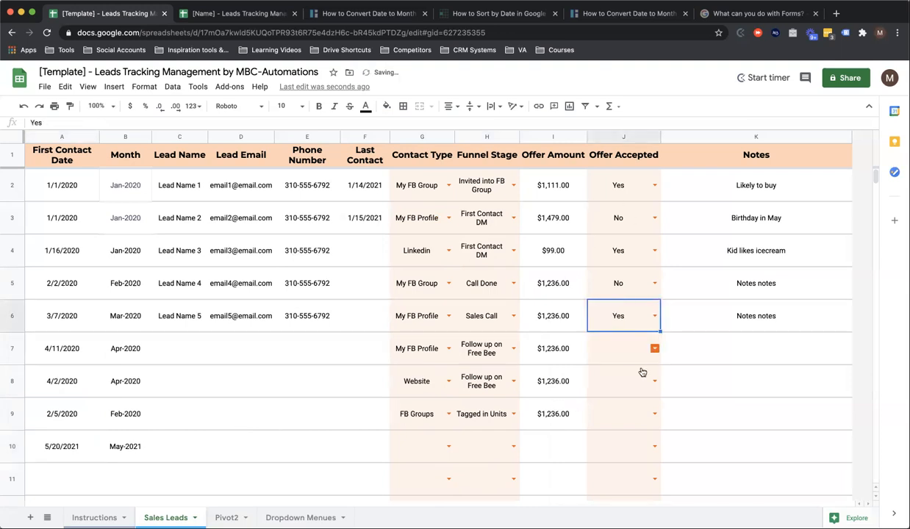
pyautogui.click(654, 348)
pyautogui.click(618, 374)
pyautogui.click(654, 381)
pyautogui.click(617, 414)
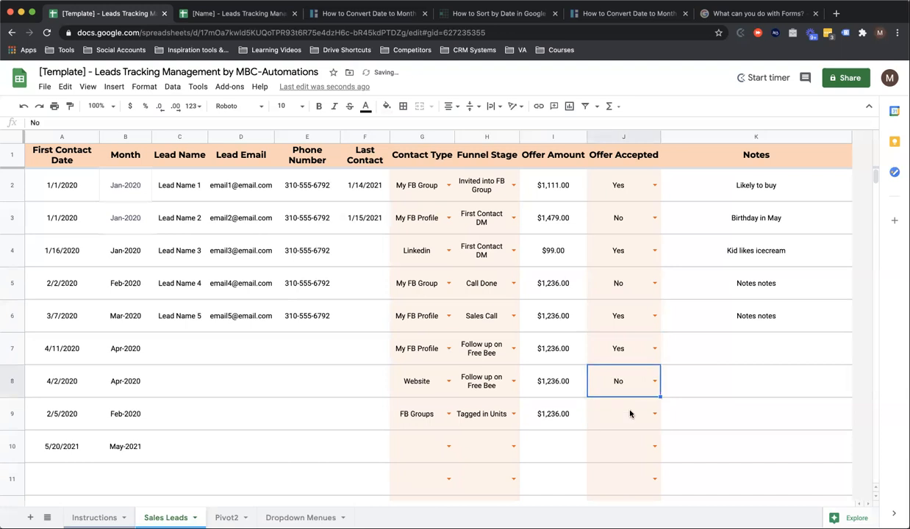
pyautogui.click(654, 414)
pyautogui.click(614, 434)
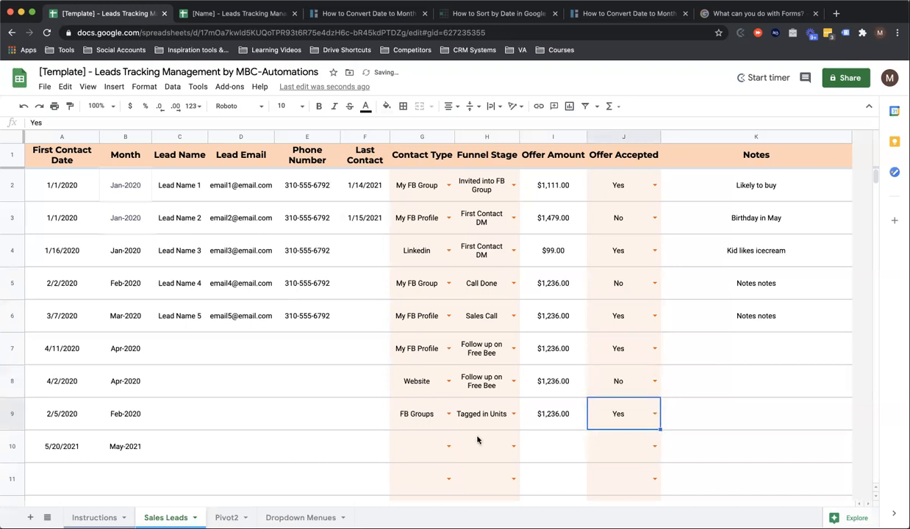
# Copy the Offer Amount from I9 into I10 and set Offer Accepted in J10 to Yes
pyautogui.click(571, 450)
pyautogui.click(544, 413)
pyautogui.hotkey('ctrl', 'c')
pyautogui.press('Down')
pyautogui.hotkey('ctrl', 'v')
pyautogui.press('Tab')
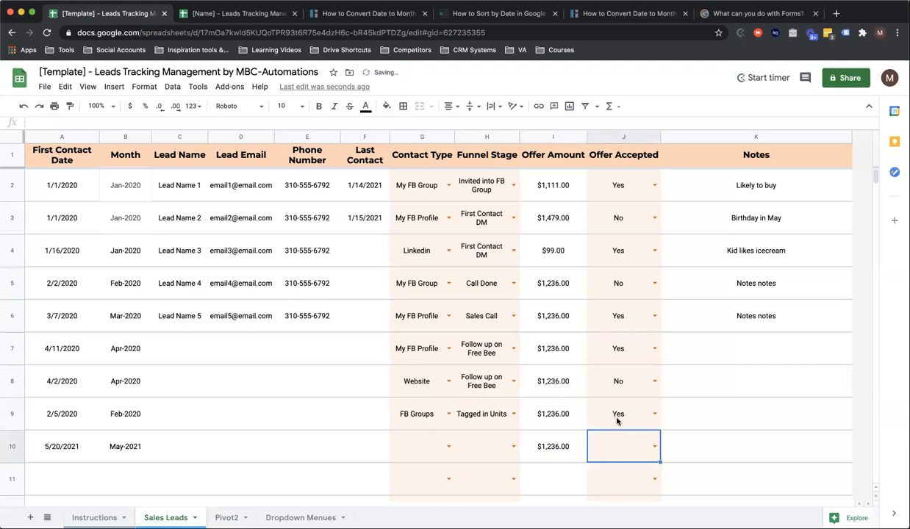
pyautogui.doubleClick(634, 435)
pyautogui.click(599, 422)
# On the Pivot2 sheet, widen columns D, E and F to fit their funnel stage headers and check the Funnel Stage Per Month chart
pyautogui.click(226, 517)
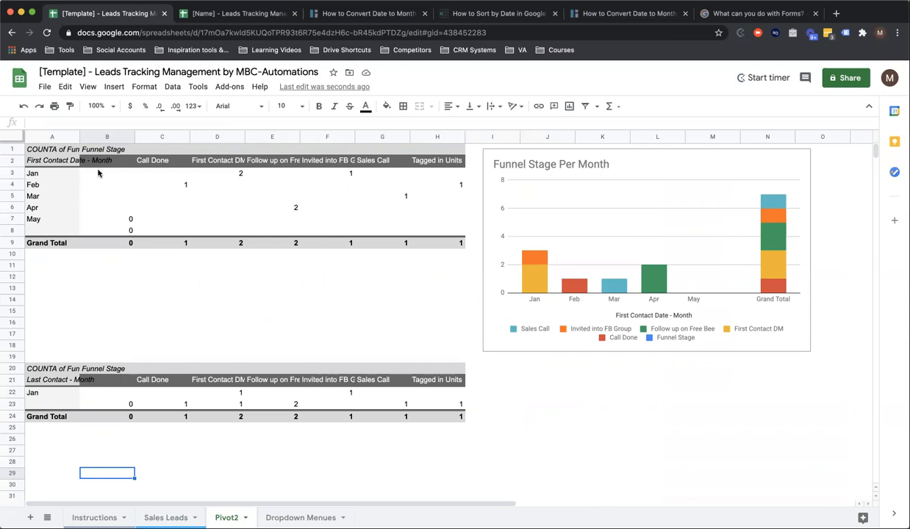
pyautogui.click(172, 188)
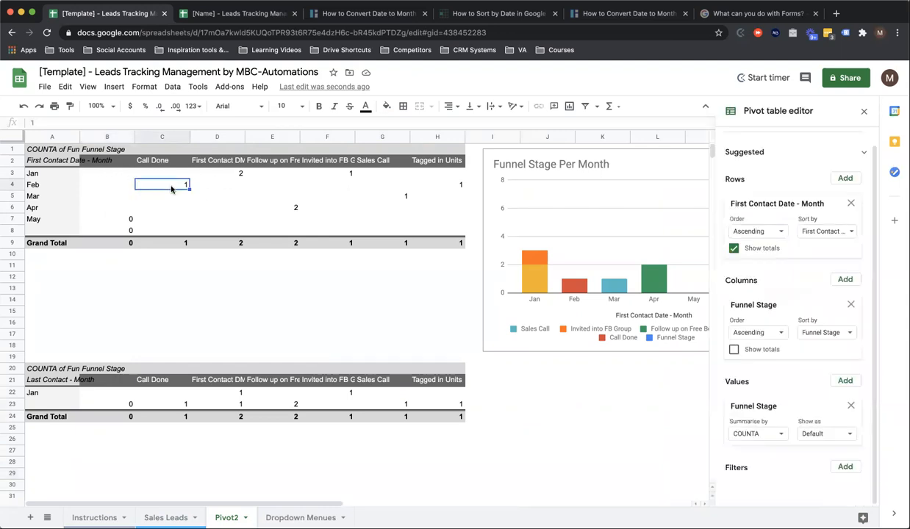
pyautogui.click(166, 518)
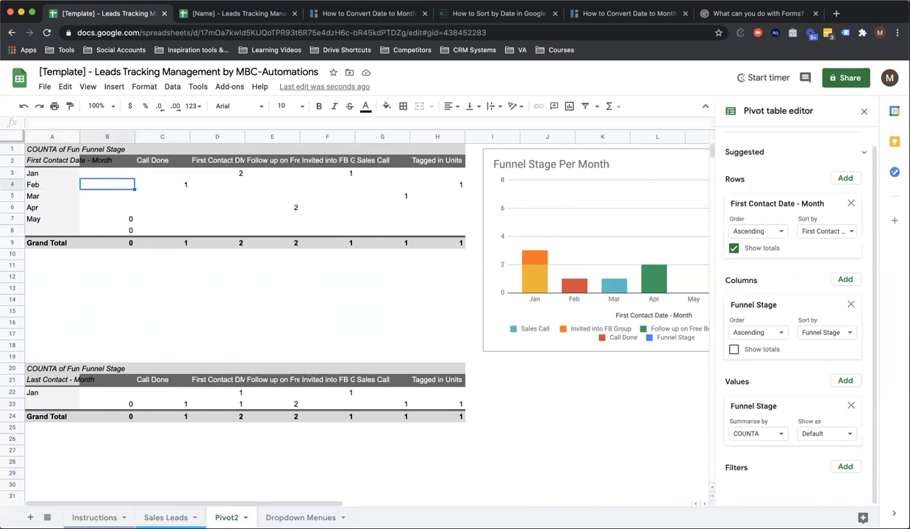
pyautogui.press('Right')
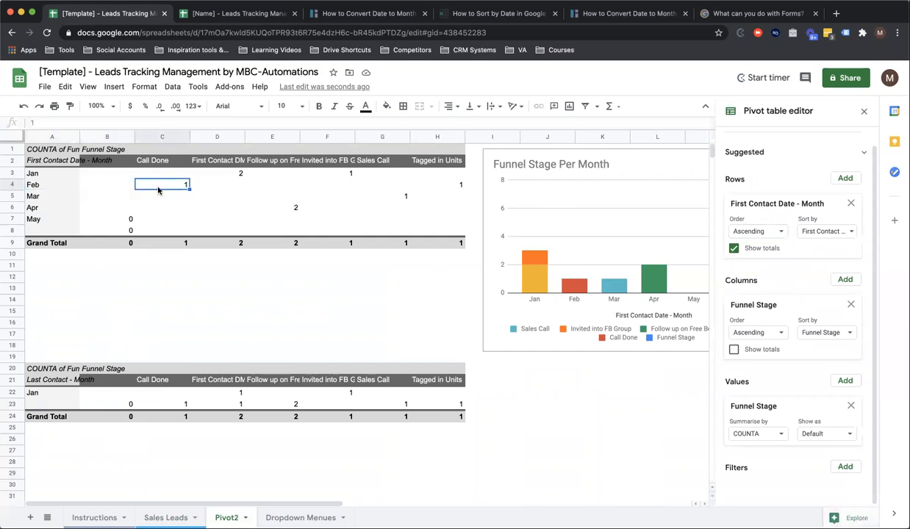
pyautogui.moveTo(244, 136); pyautogui.dragTo(324, 136)
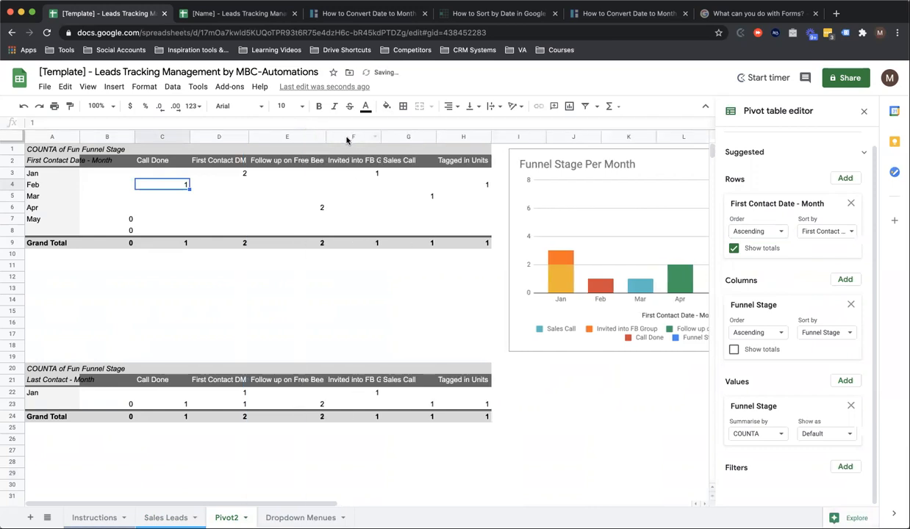
pyautogui.moveTo(380, 136); pyautogui.dragTo(399, 136)
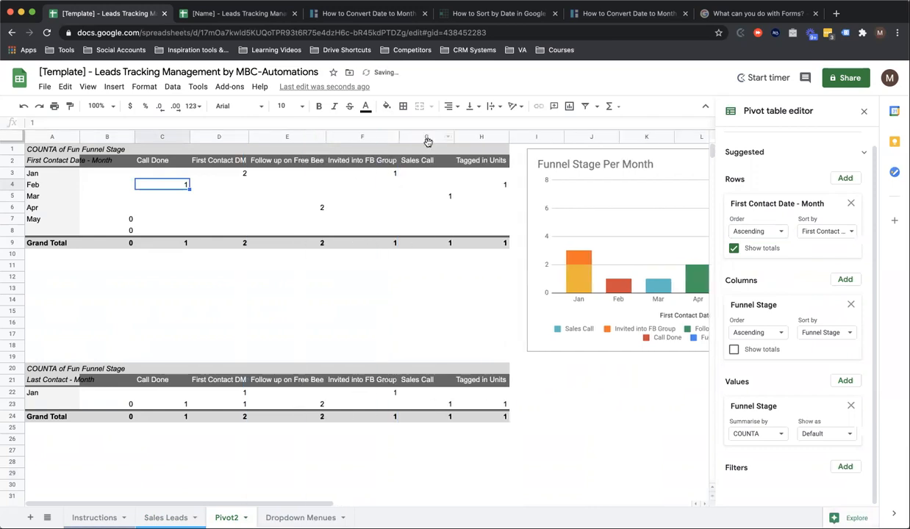
pyautogui.hscroll(8, 629, 225)
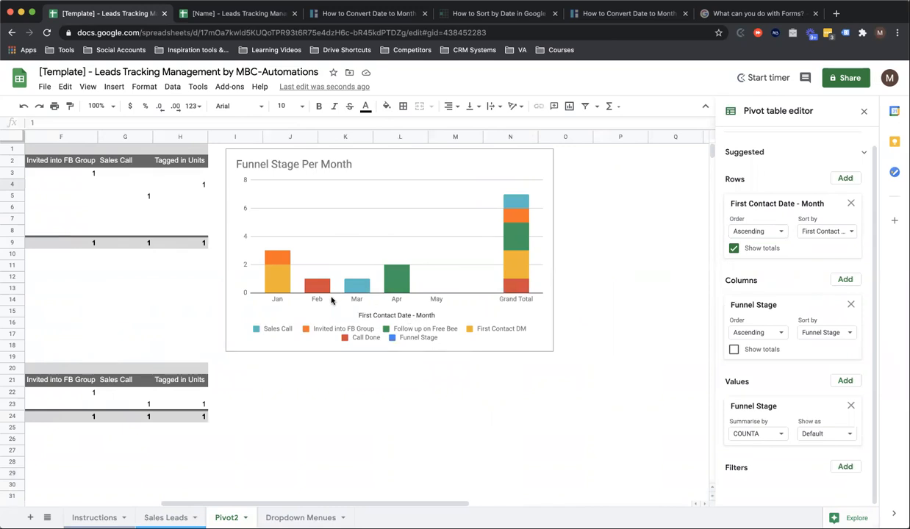
pyautogui.hscroll(-5, 330, 300)
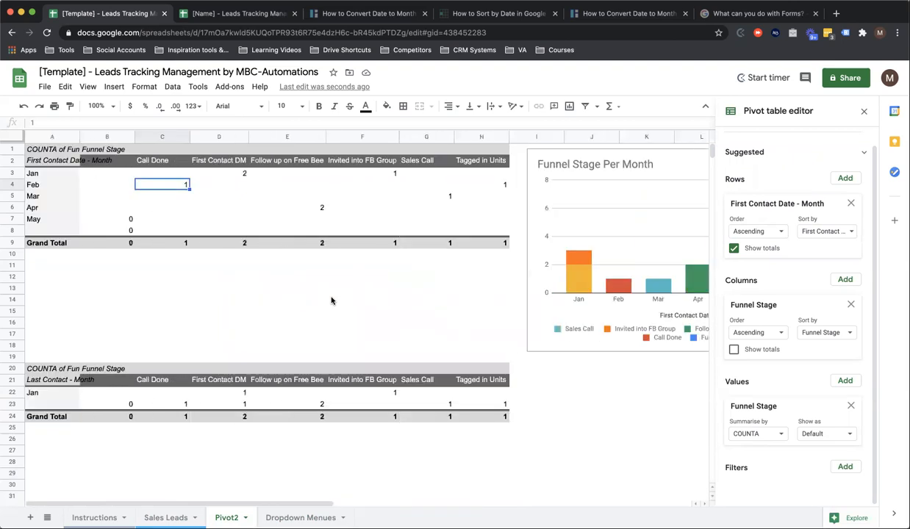
pyautogui.scroll(-1, 64, 338)
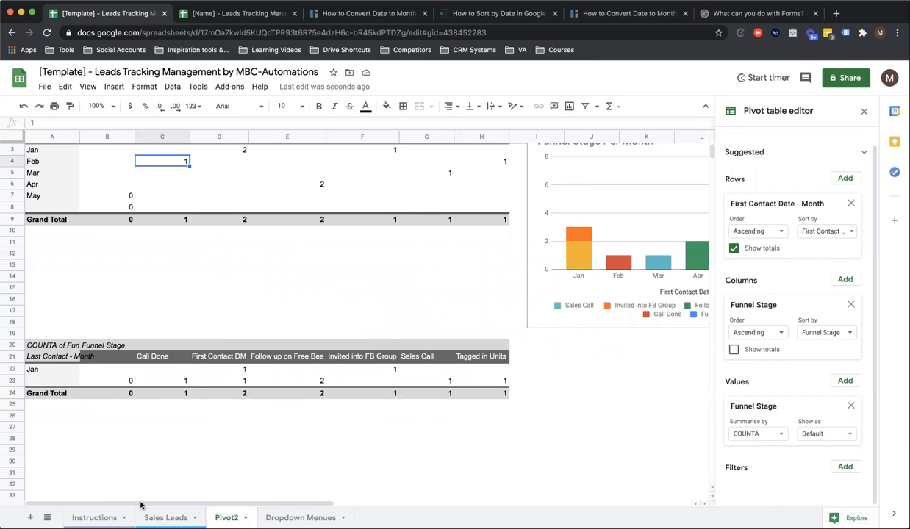
# On the Sales Leads sheet, set the Last Contact date in F4 to 1/16/2021, F5 to 1/14/2021 and F6 to 1/16/2021
pyautogui.click(165, 517)
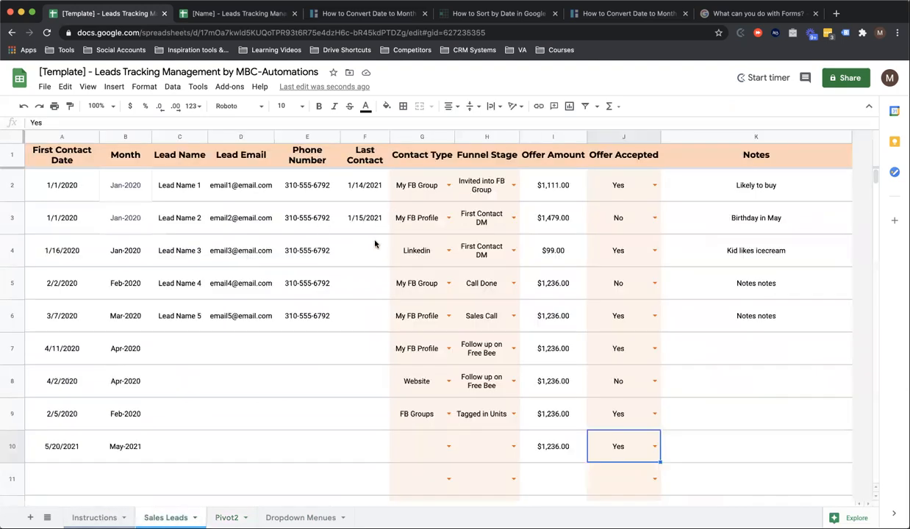
pyautogui.click(370, 246)
pyautogui.doubleClick(369, 249)
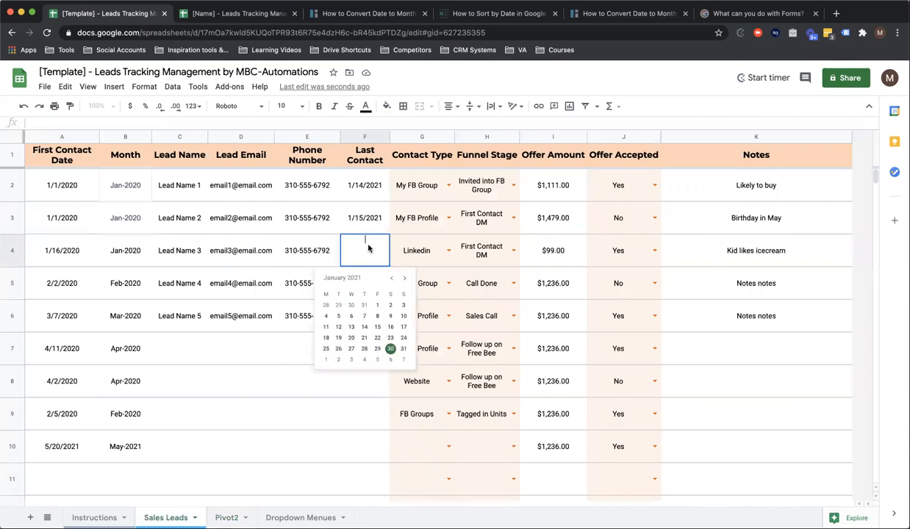
pyautogui.click(378, 326)
pyautogui.click(348, 296)
pyautogui.doubleClick(360, 292)
pyautogui.click(364, 360)
pyautogui.click(349, 324)
pyautogui.doubleClick(351, 321)
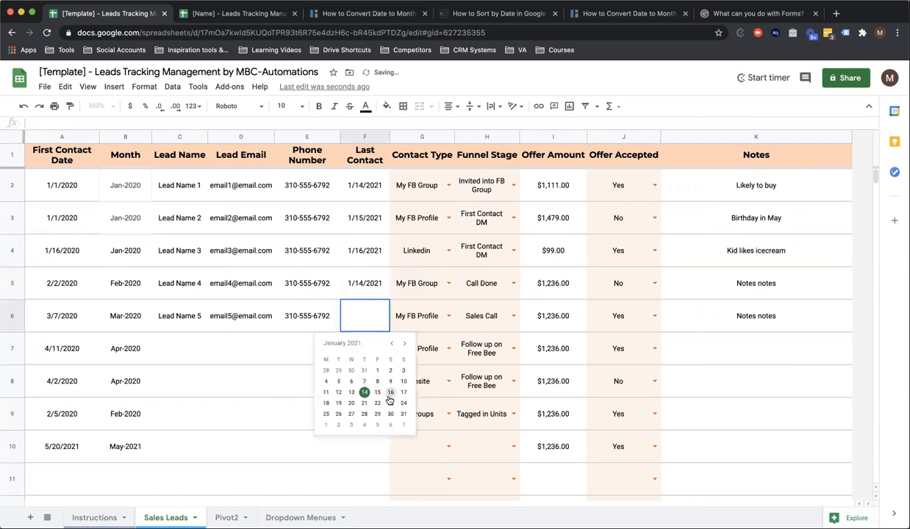
pyautogui.click(390, 392)
# Set the Last Contact date in F7 to 1/21/2021, F8 to 1/24/2021 and F9 to 2/25/2021
pyautogui.click(349, 352)
pyautogui.doubleClick(349, 352)
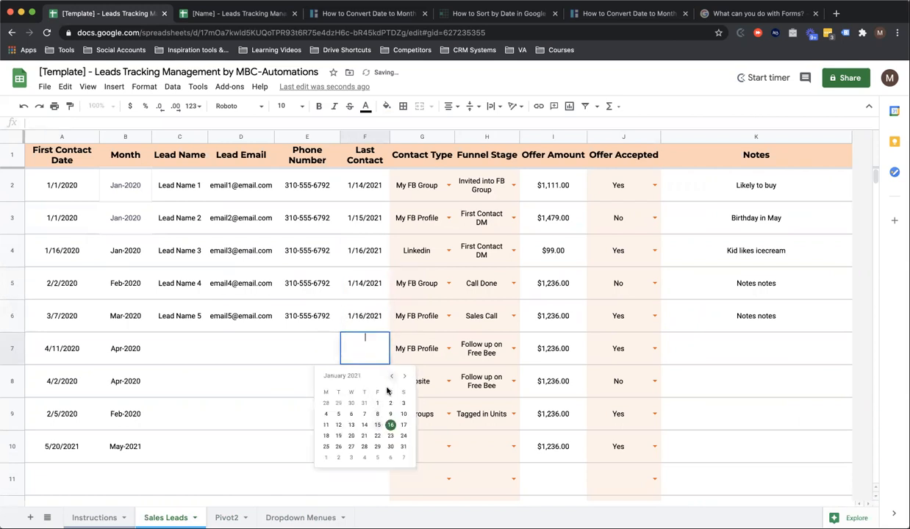
pyautogui.click(364, 436)
pyautogui.doubleClick(364, 380)
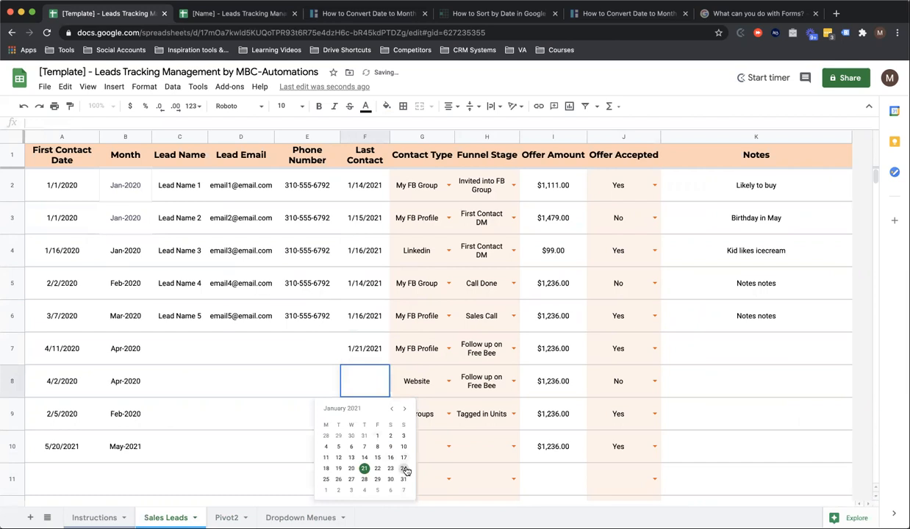
pyautogui.click(403, 468)
pyautogui.click(351, 420)
pyautogui.doubleClick(361, 419)
pyautogui.click(406, 305)
pyautogui.click(364, 364)
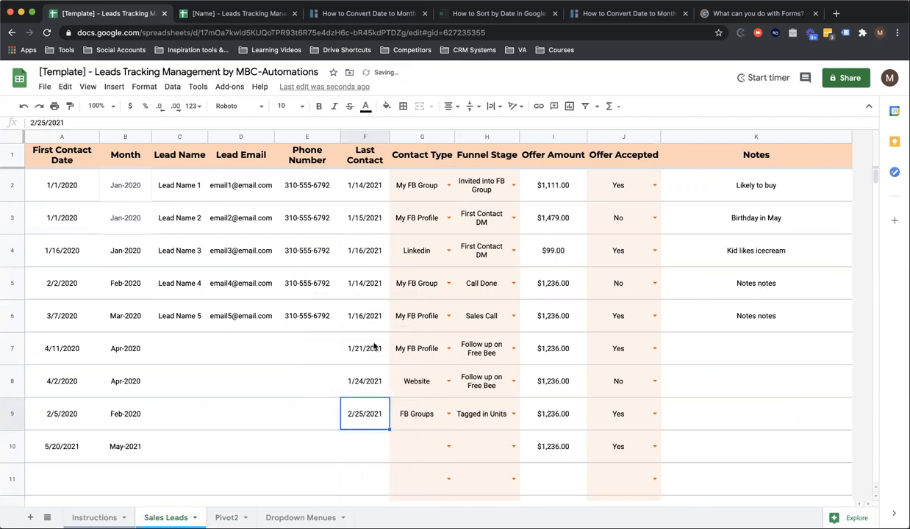
# Change the Last Contact date in F7 to 2/13/2021 and in F6 to 3/21/2021
pyautogui.doubleClick(371, 349)
pyautogui.click(405, 377)
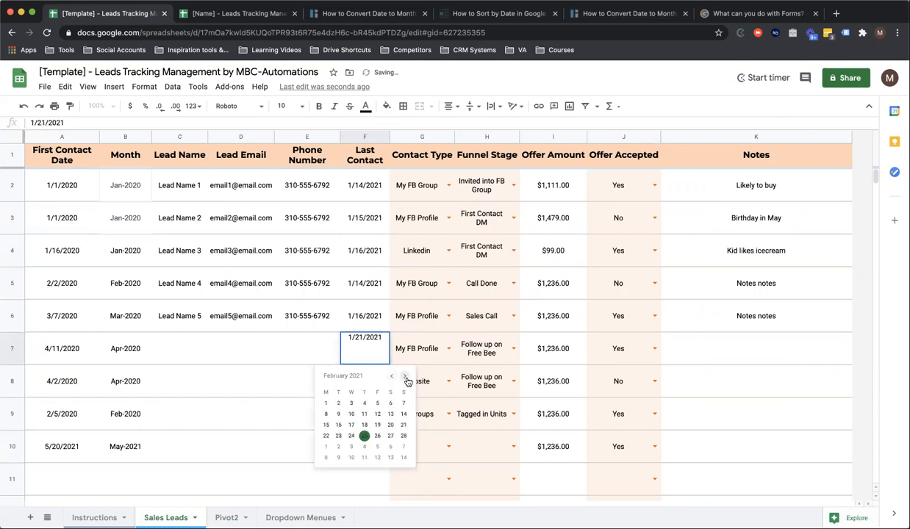
pyautogui.click(390, 414)
pyautogui.doubleClick(363, 316)
pyautogui.click(404, 343)
pyautogui.click(404, 344)
pyautogui.click(403, 393)
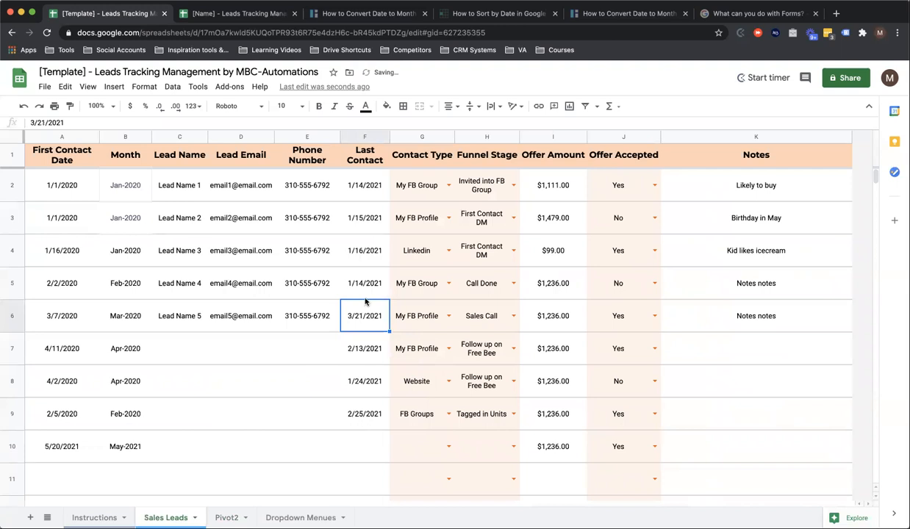
# Set the Last Contact date in F10 to 6/25/2021 using the date picker
pyautogui.doubleClick(357, 447)
pyautogui.click(405, 338)
pyautogui.click(405, 338)
pyautogui.click(404, 337)
pyautogui.click(377, 397)
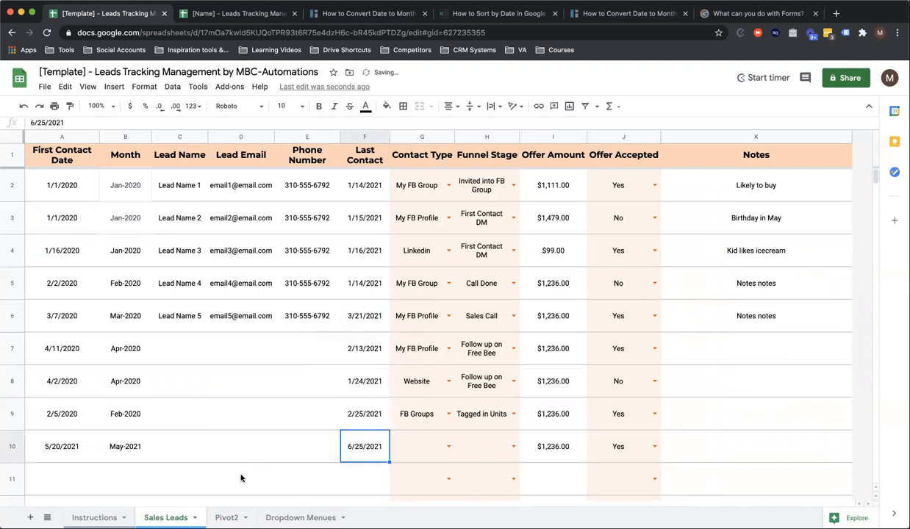
# On the Pivot2 sheet, examine the January funnel stage counts in the Last Contact - Month pivot table, then close its editor
pyautogui.hotkey('alt', 'Down')
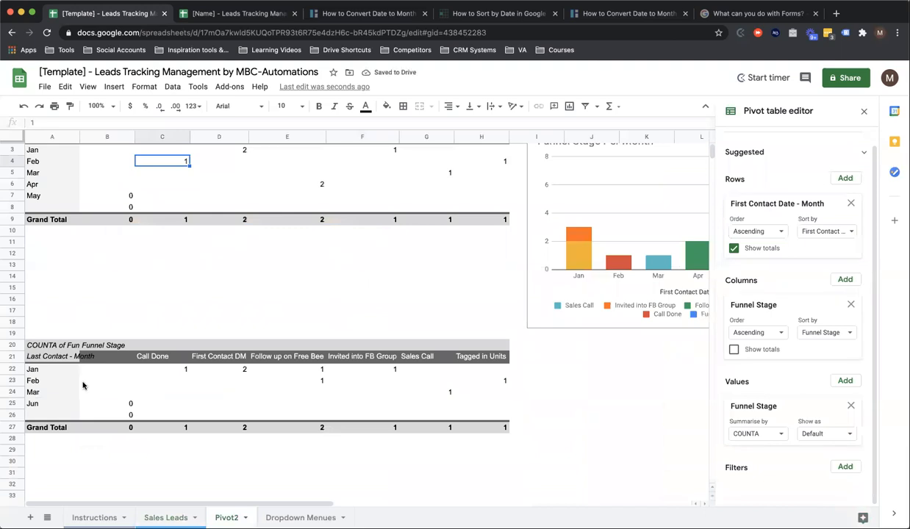
pyautogui.click(44, 356)
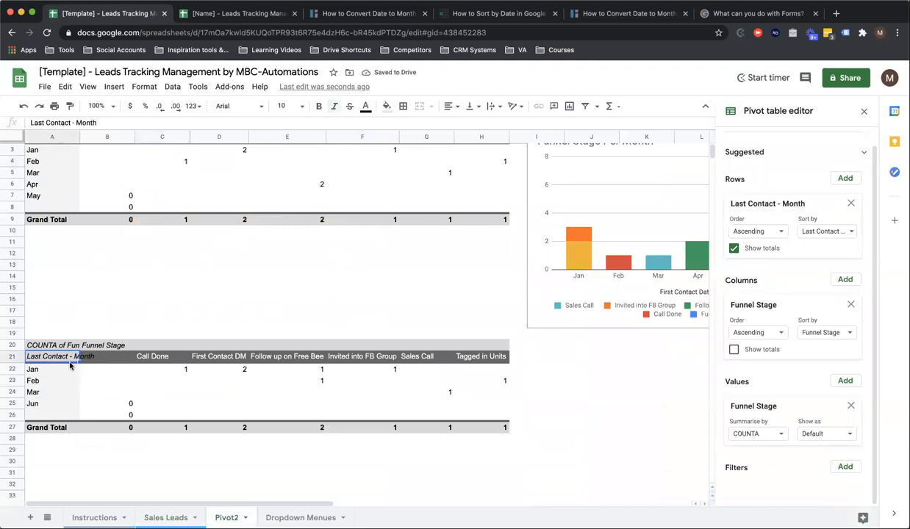
pyautogui.click(170, 372)
pyautogui.click(212, 368)
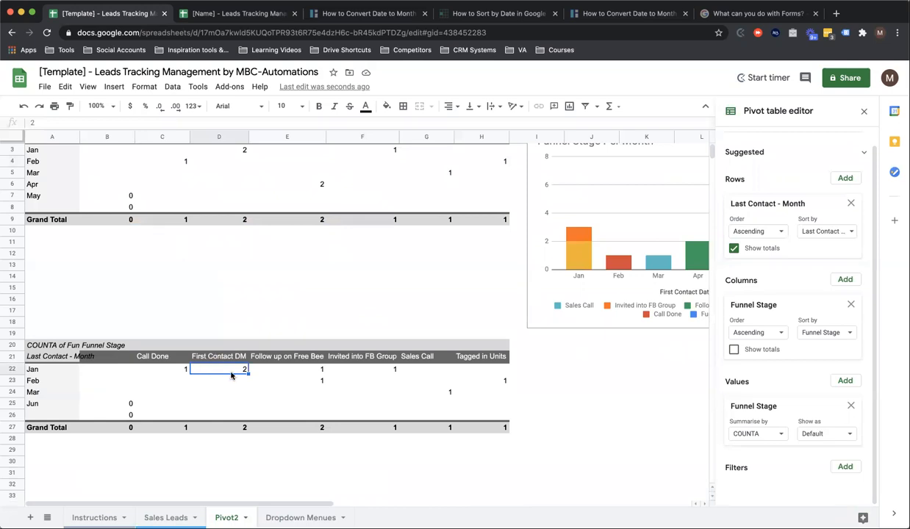
pyautogui.scroll(-2, 231, 375)
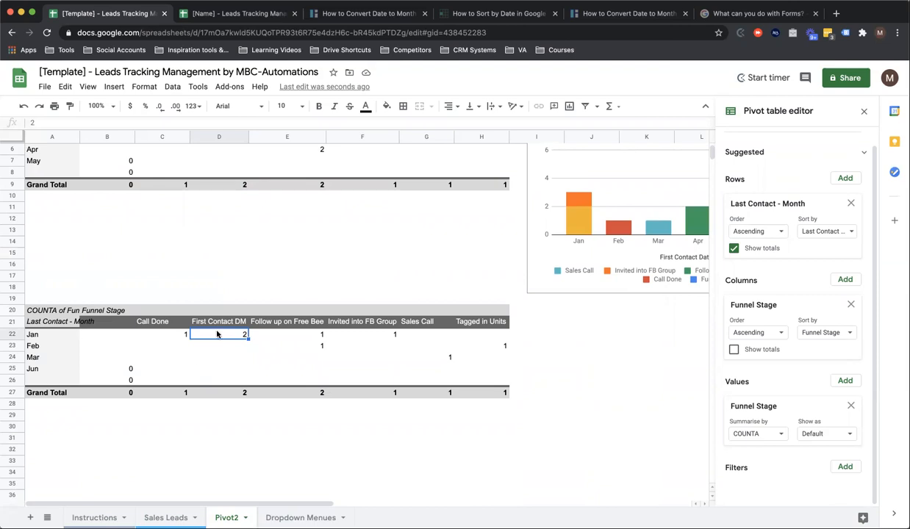
pyautogui.click(280, 337)
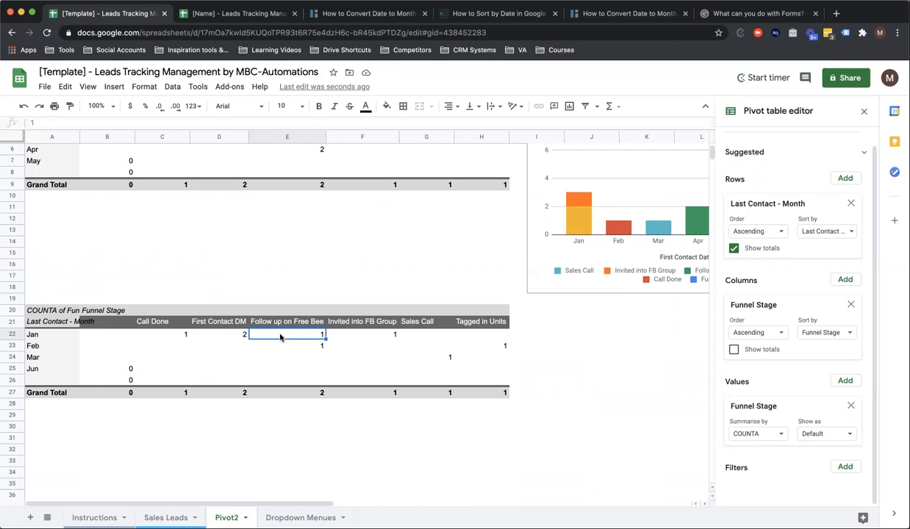
pyautogui.click(363, 336)
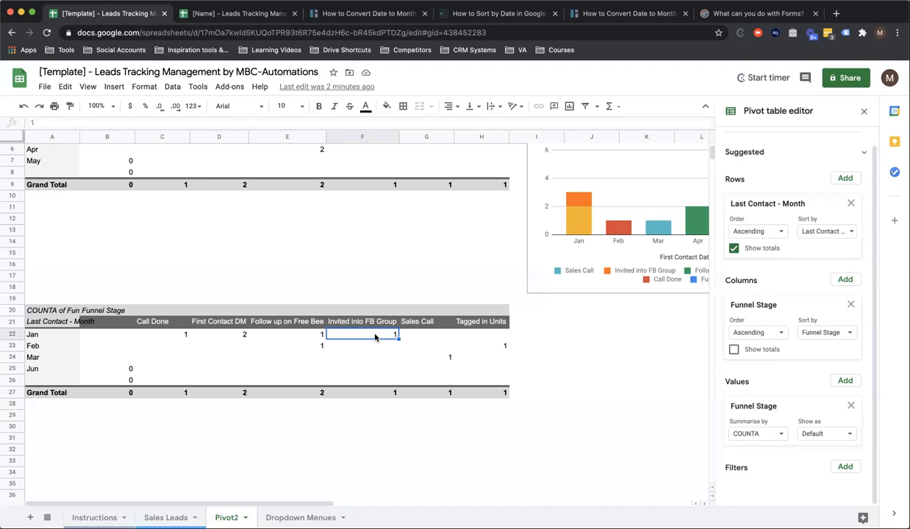
pyautogui.click(864, 111)
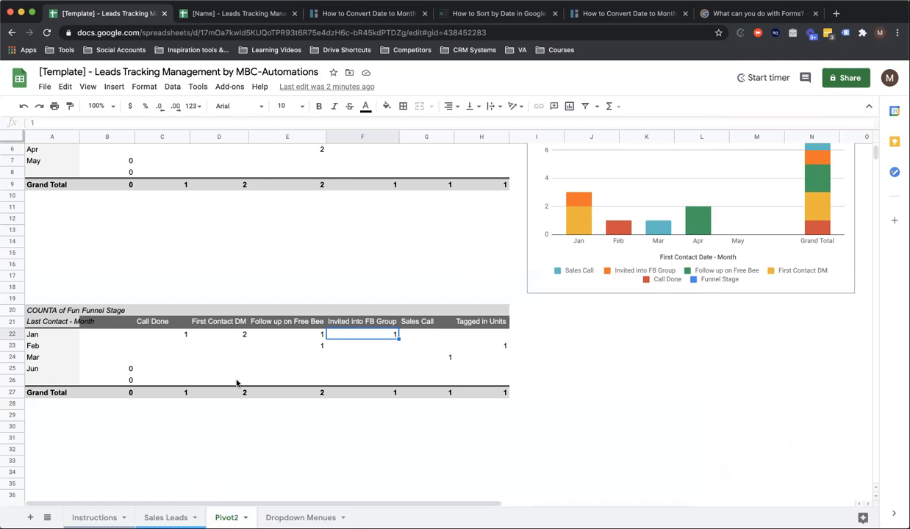
# Show totals for the Offer Accepted columns in the pivot table that sums offer amounts by first contact month
pyautogui.scroll(3, 209, 277)
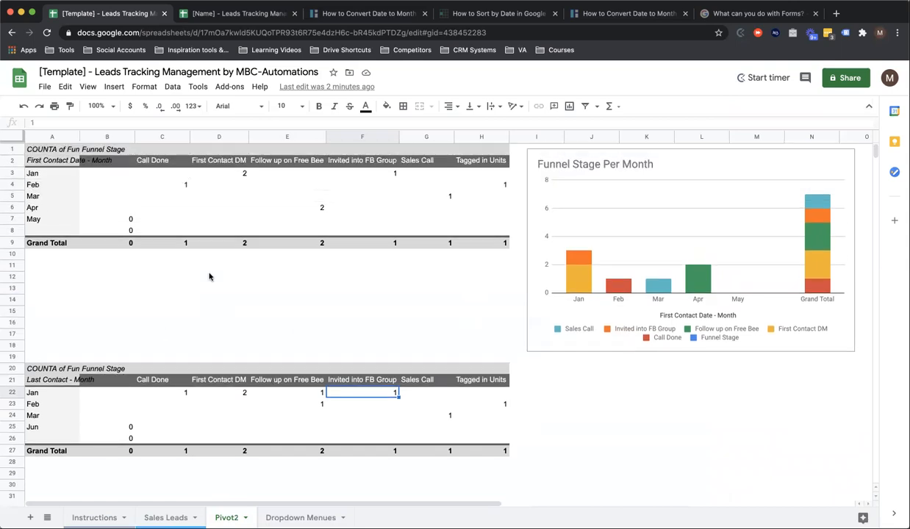
pyautogui.scroll(-3, 208, 276)
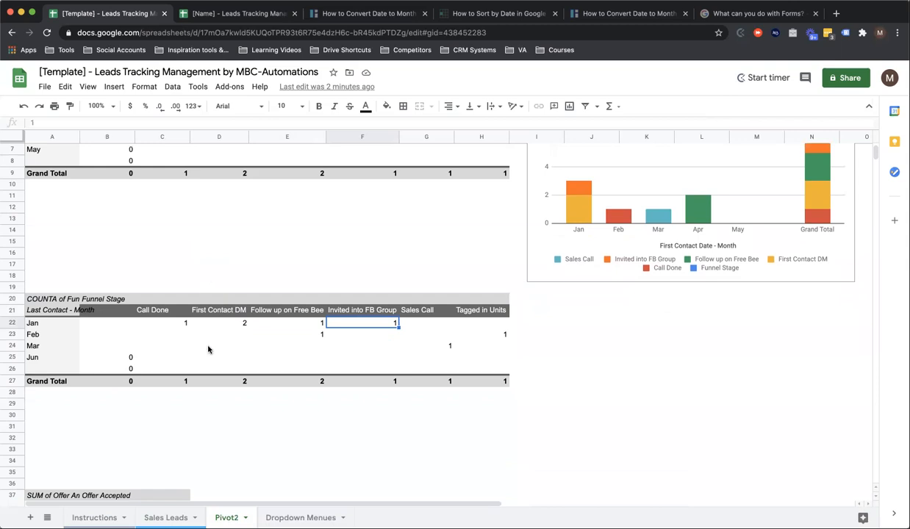
pyautogui.scroll(-2, 208, 349)
pyautogui.scroll(-3, 208, 349)
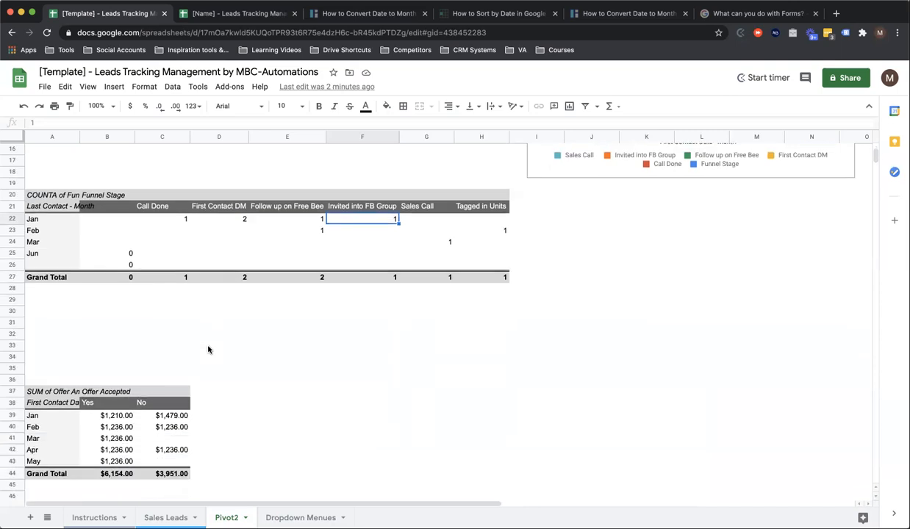
pyautogui.scroll(-2, 209, 350)
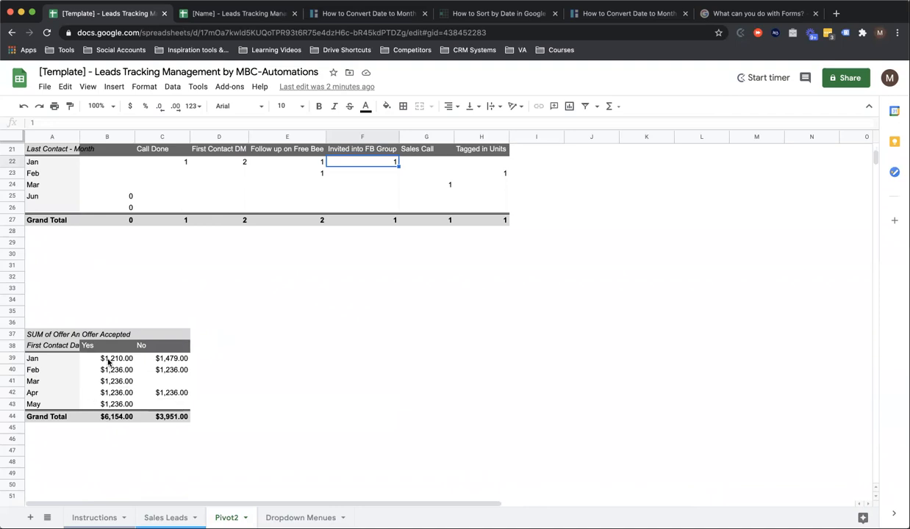
pyautogui.click(112, 416)
pyautogui.click(155, 417)
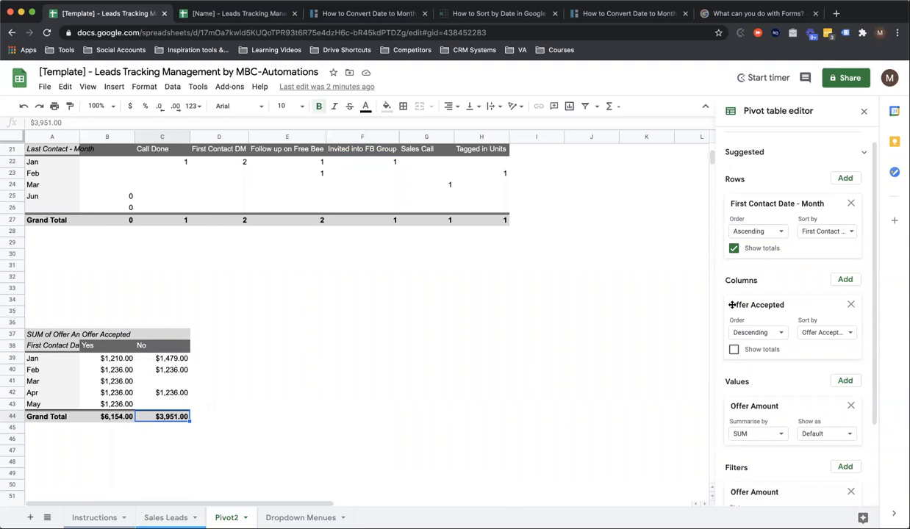
pyautogui.click(734, 350)
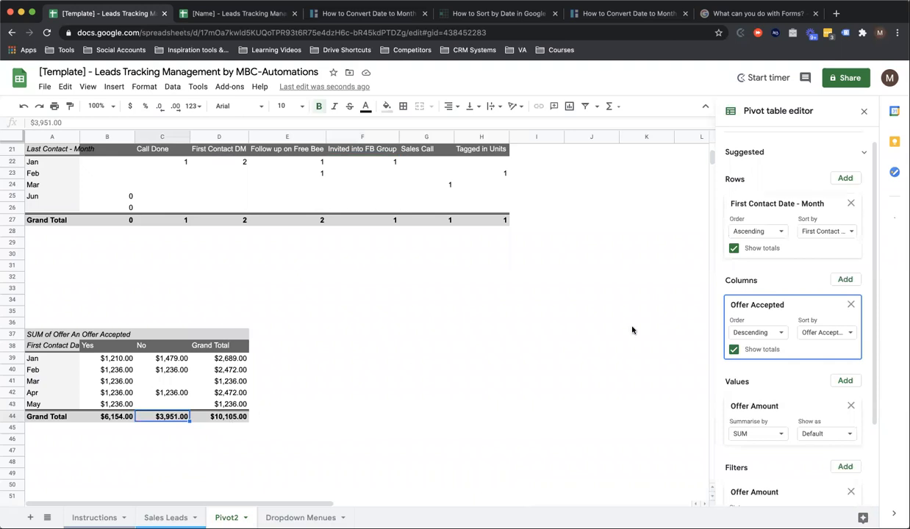
# Hide the totals for the Offer Accepted columns in the offer amount pivot table and close its editor
pyautogui.click(734, 351)
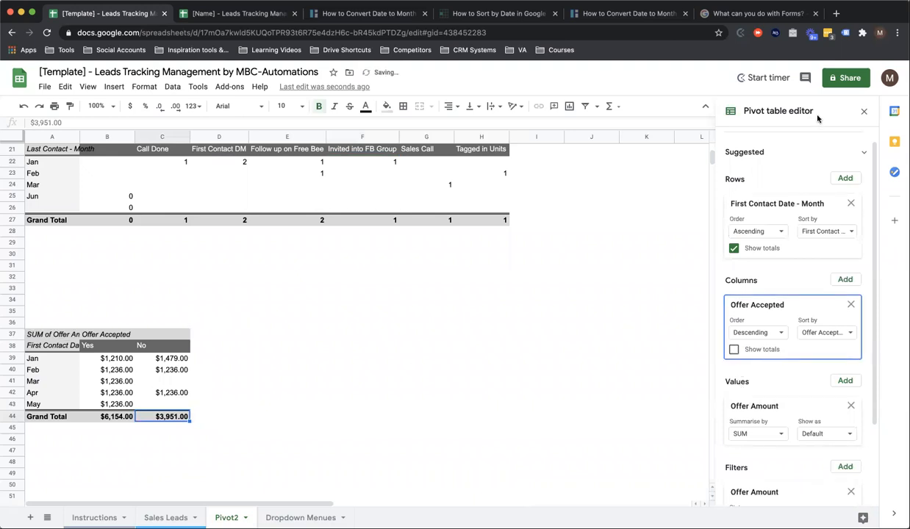
pyautogui.click(863, 111)
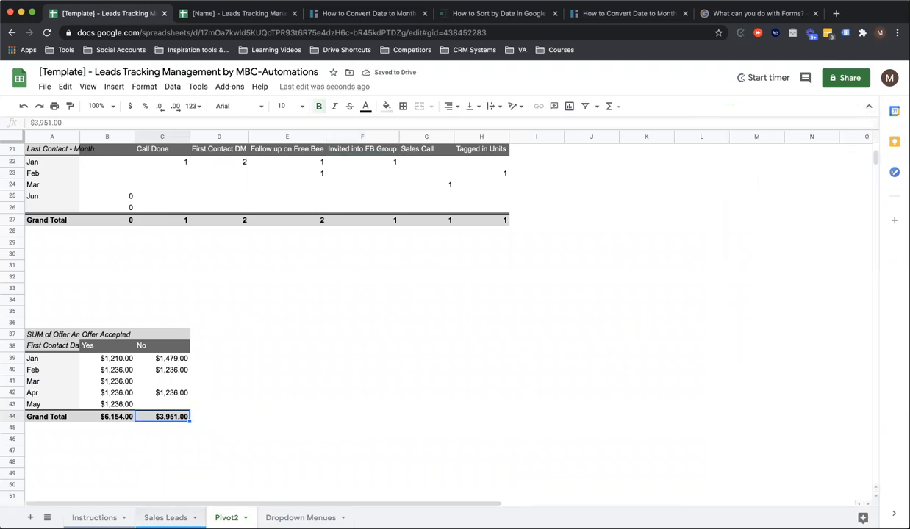
# Review the Sales Leads entries against the pivot tables on the Pivot2 sheet, ending back on Sales Leads
pyautogui.click(166, 518)
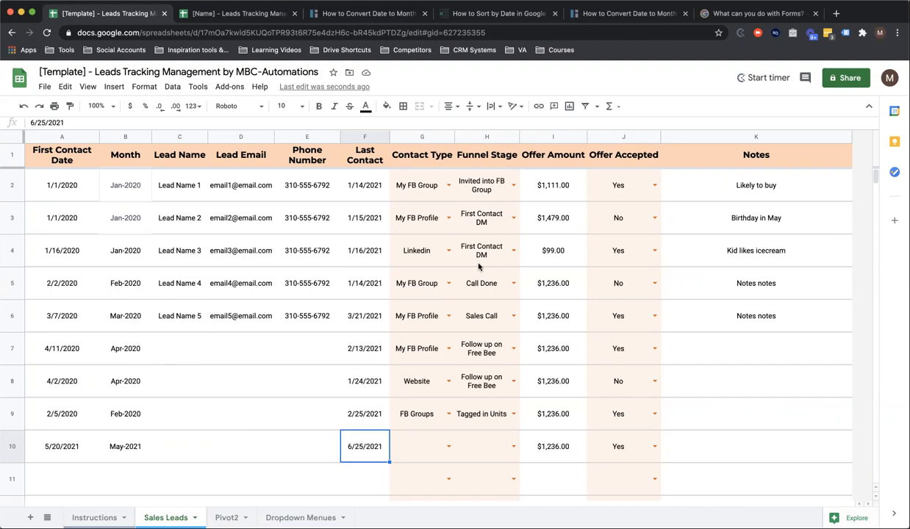
pyautogui.click(227, 518)
pyautogui.scroll(3, 178, 330)
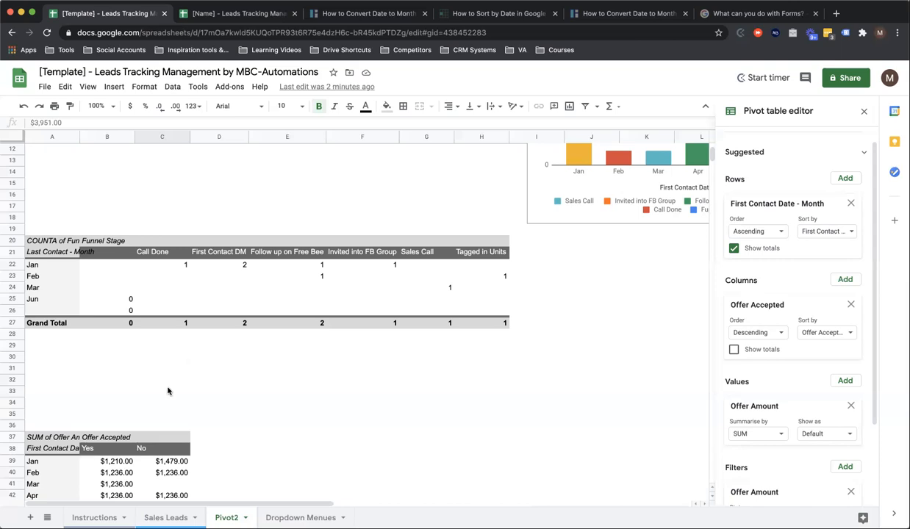
pyautogui.click(165, 518)
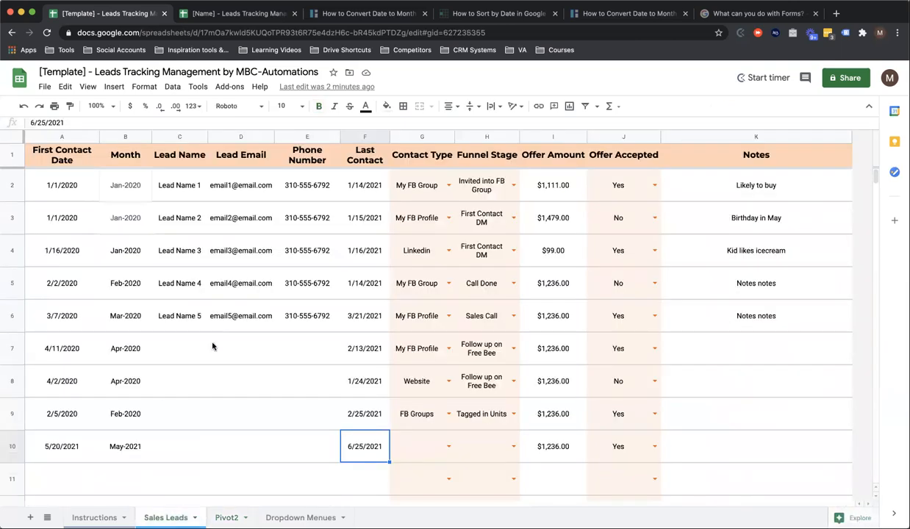
pyautogui.moveTo(213, 330)
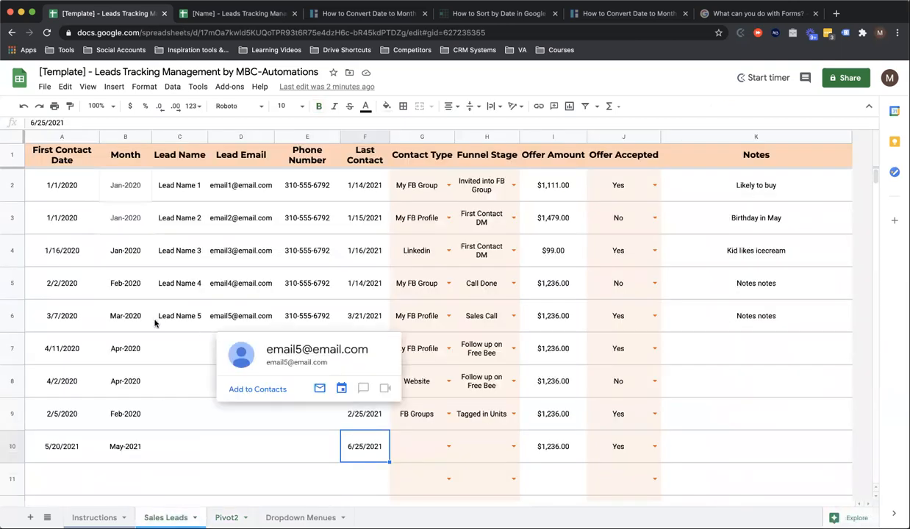